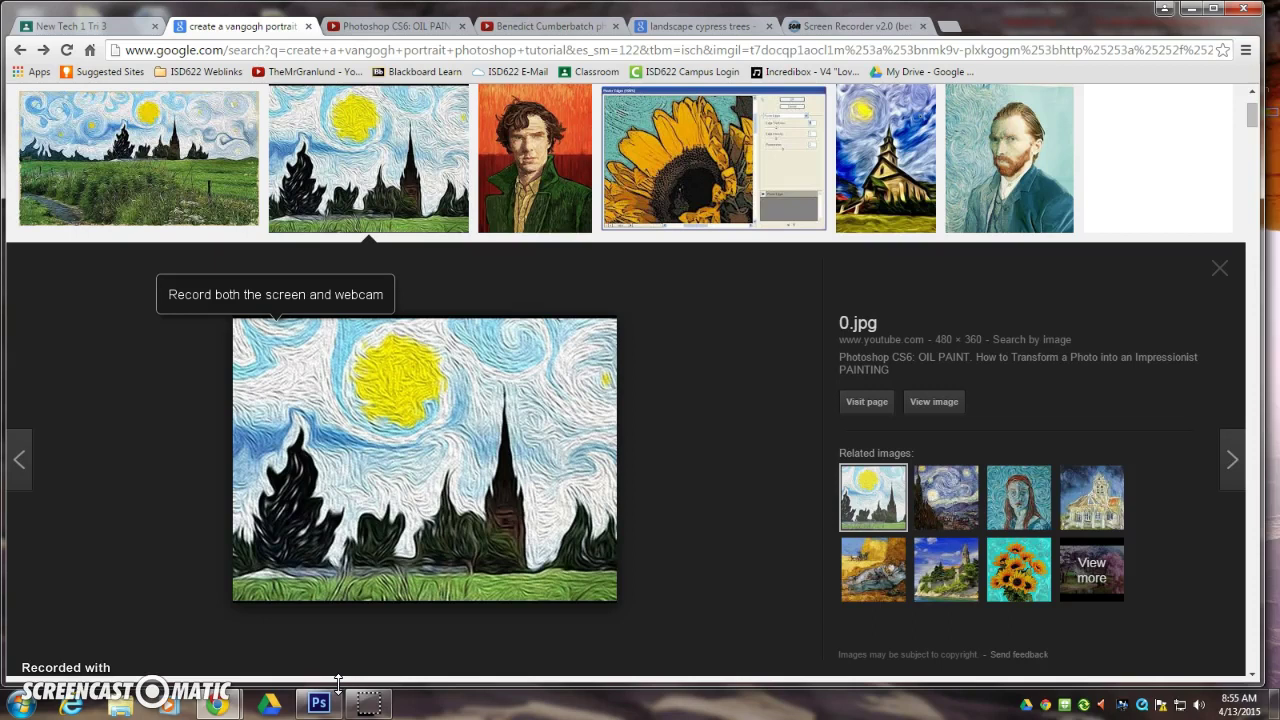
Step: Scroll to the top of the Van Gogh results, then open the oil paint tutorial and Benedict Cumberbatch video
scroll(612, 630, up, 3)
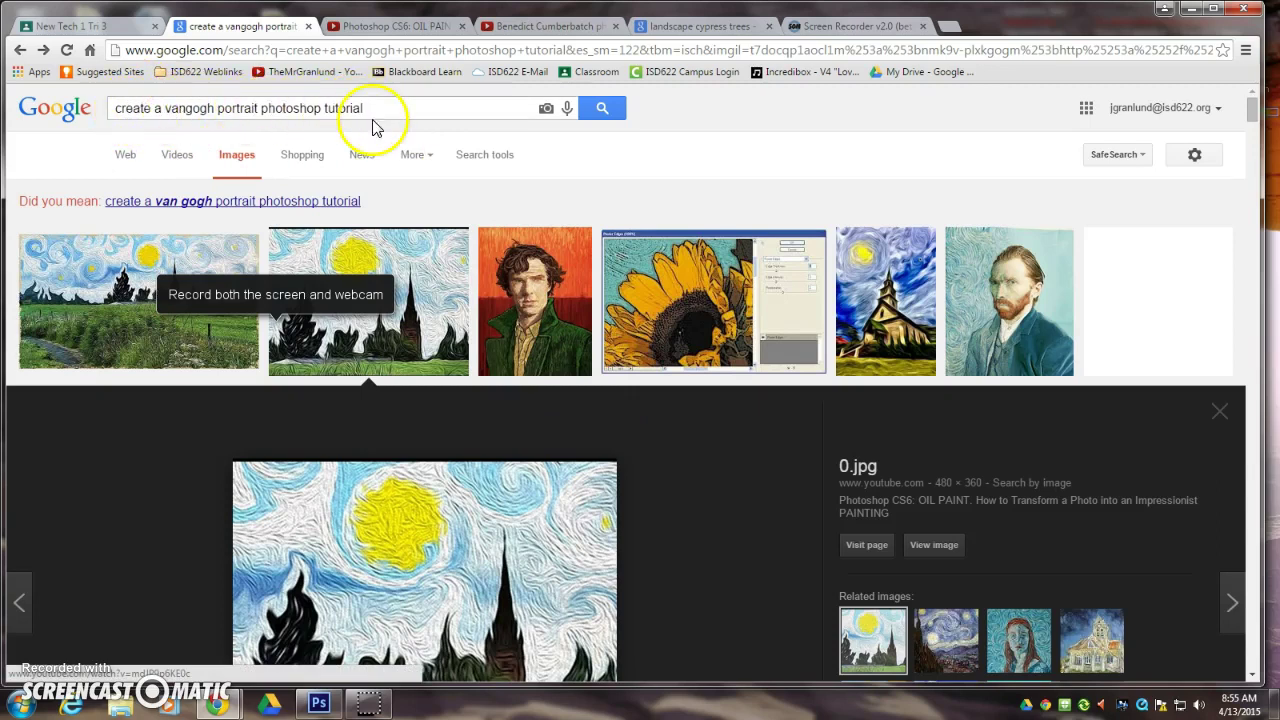
click(402, 28)
click(563, 28)
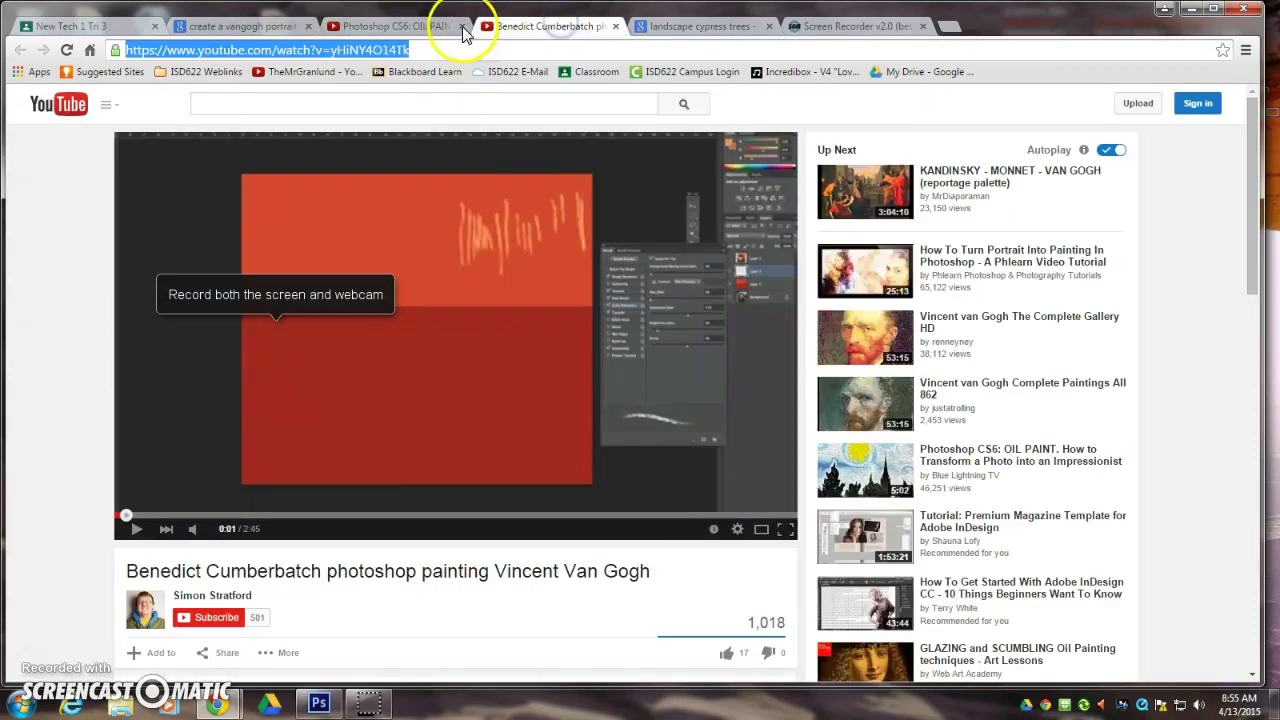
Step: Review the Van Gogh Like Portrait assignment in New Tech 1, then bring up the Photoshop portrait document
click(66, 26)
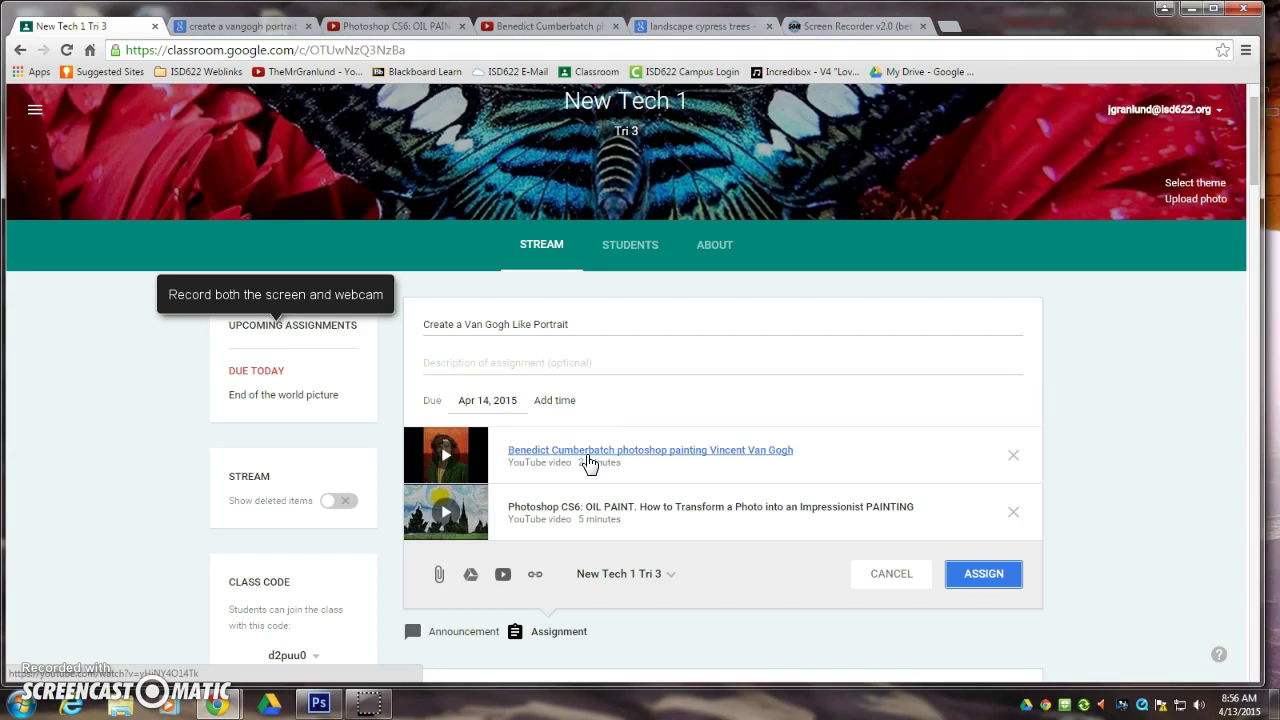
click(319, 704)
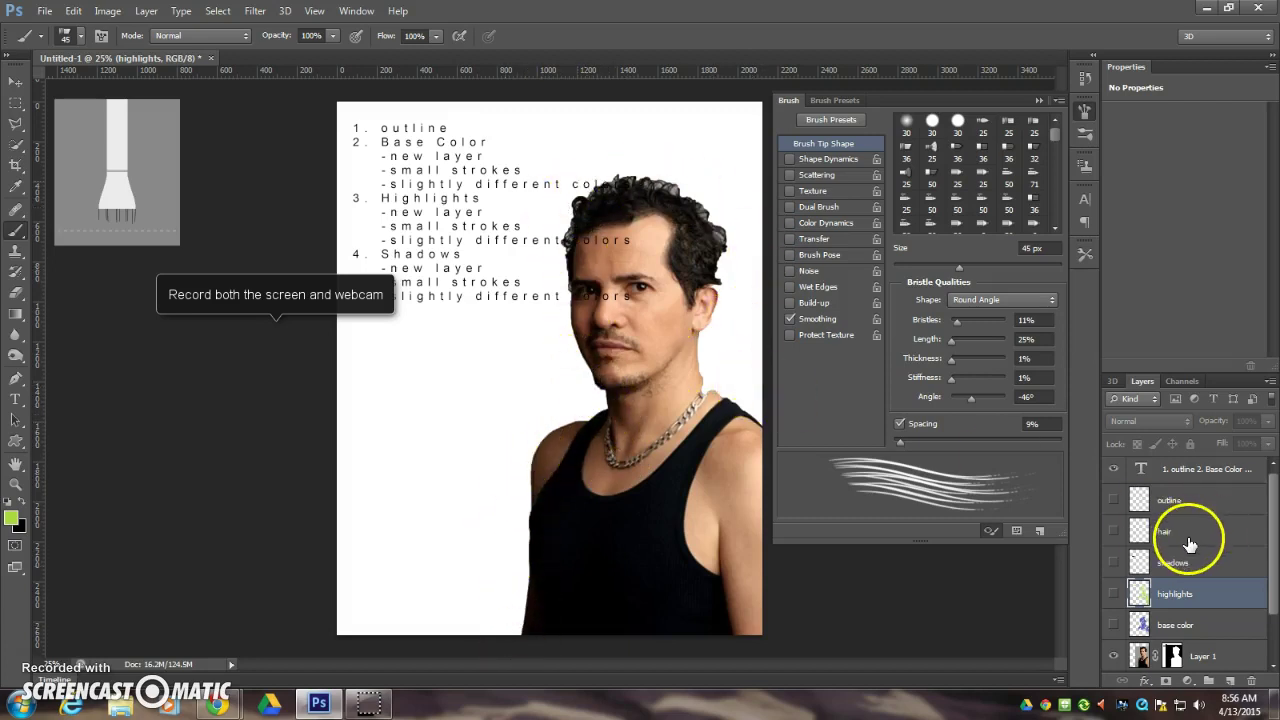
Step: Hide the numbered steps text, then preview the landscape background and hide it again
click(1113, 469)
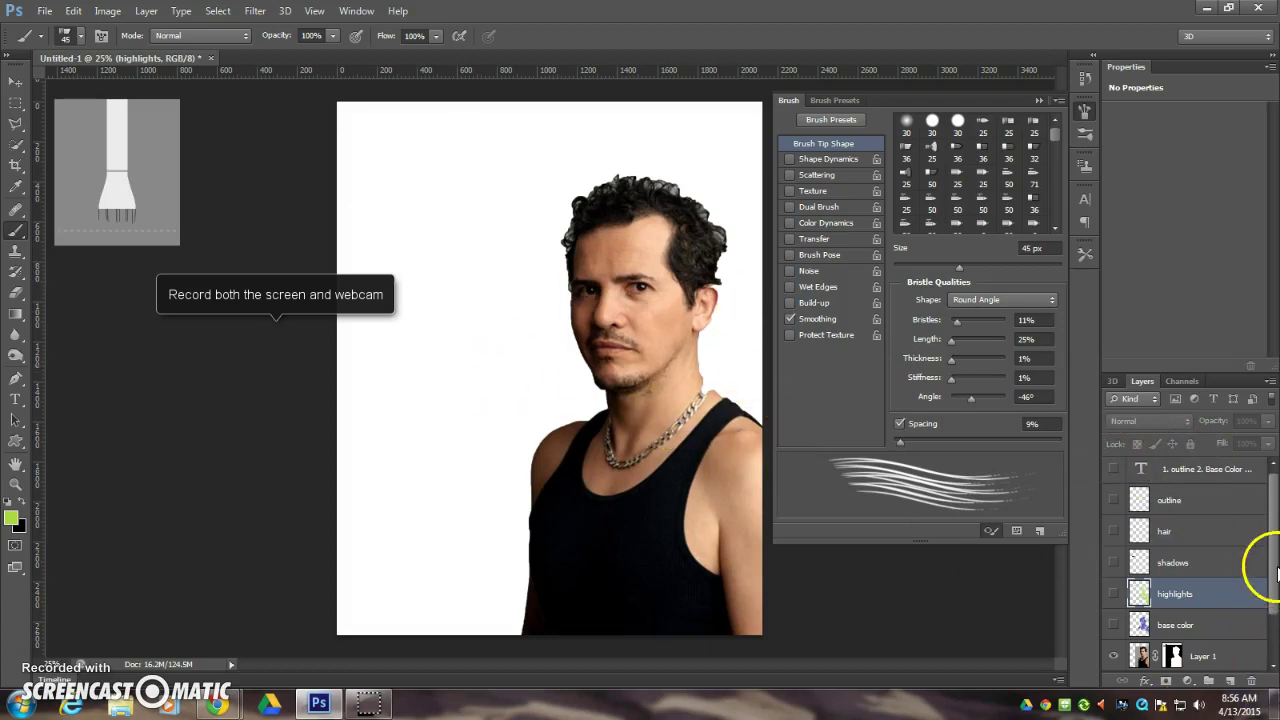
drag(1277, 572, 1277, 618)
click(1116, 628)
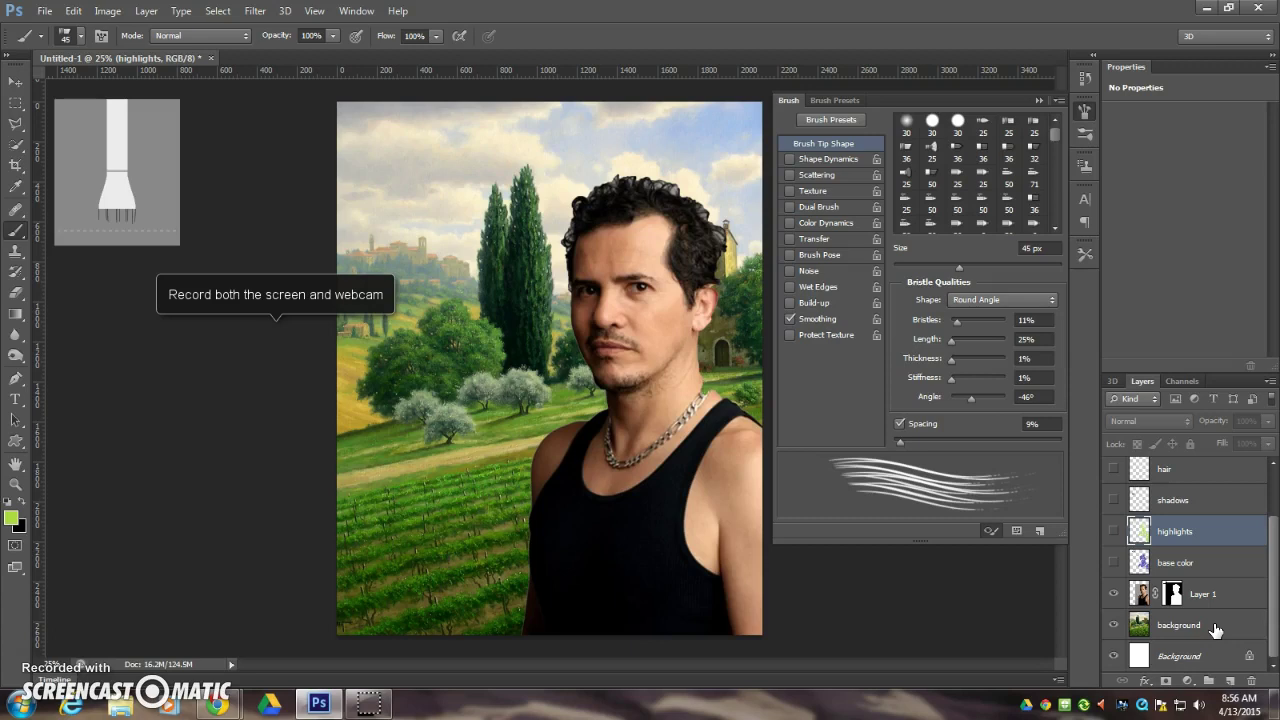
click(1113, 625)
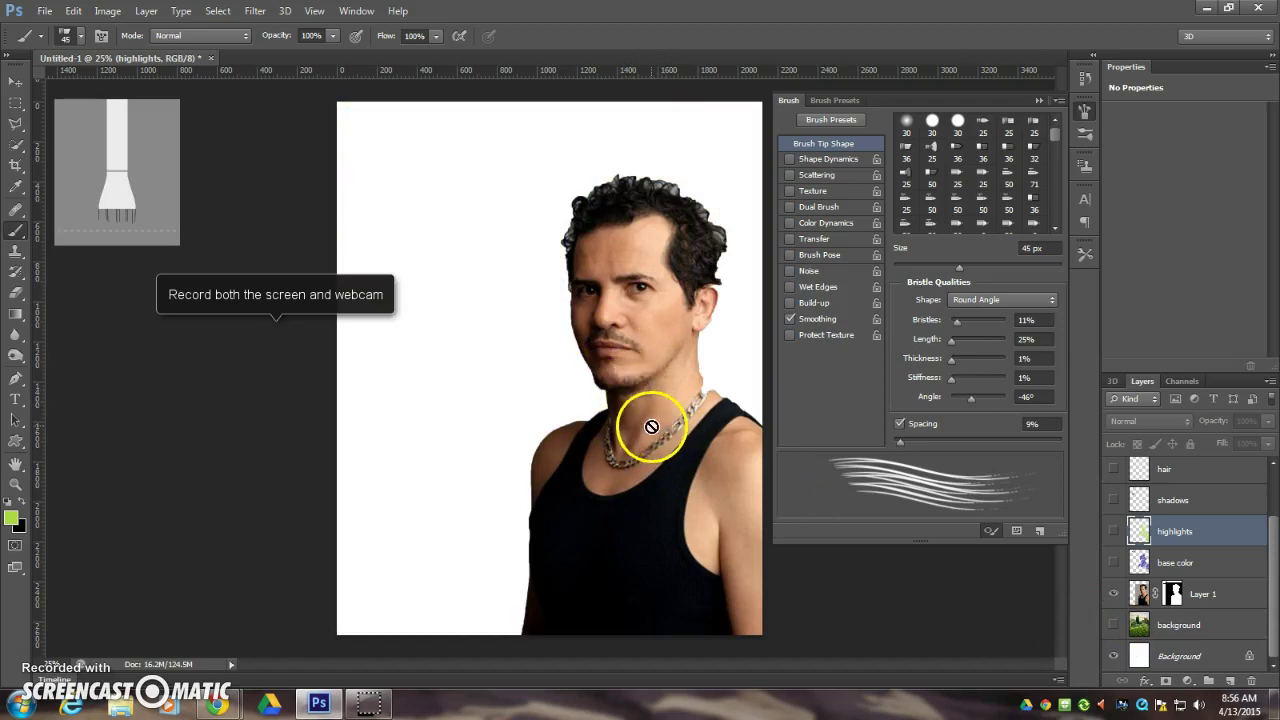
scroll(1221, 550, up, 2)
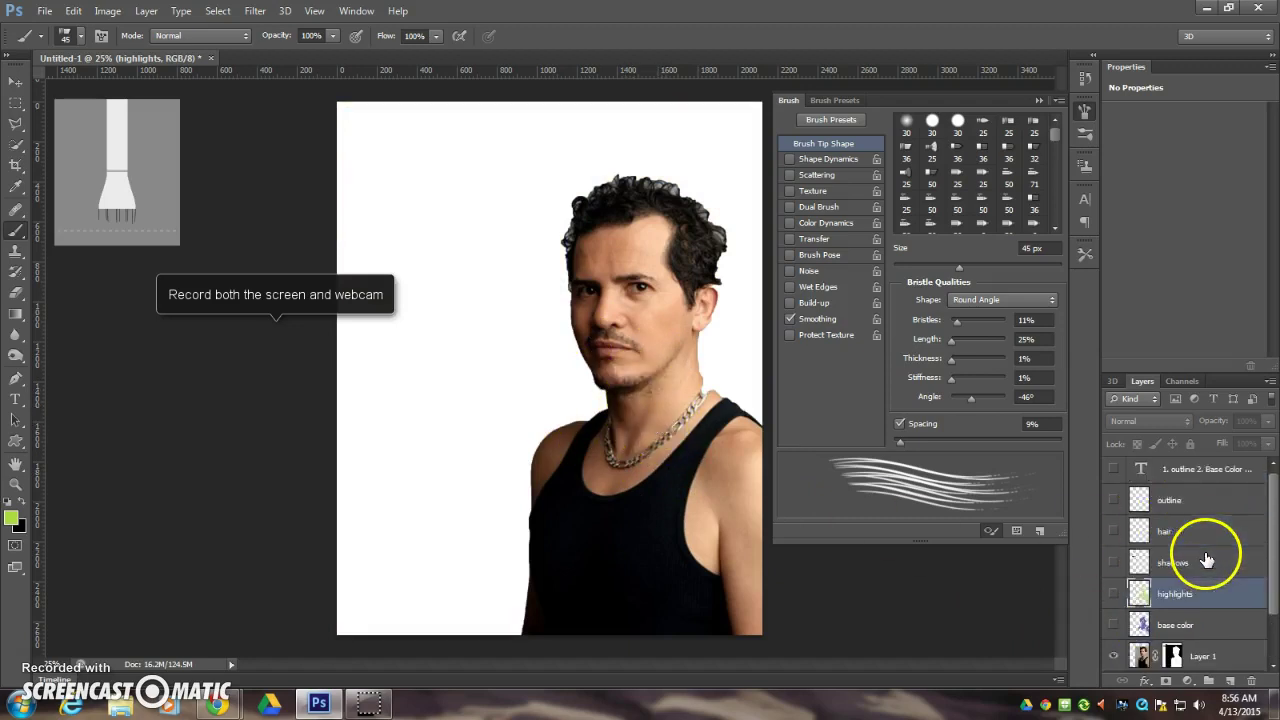
Step: Show only the outline sketch over white and pick the 14 px round brush on the outline layer
click(1113, 504)
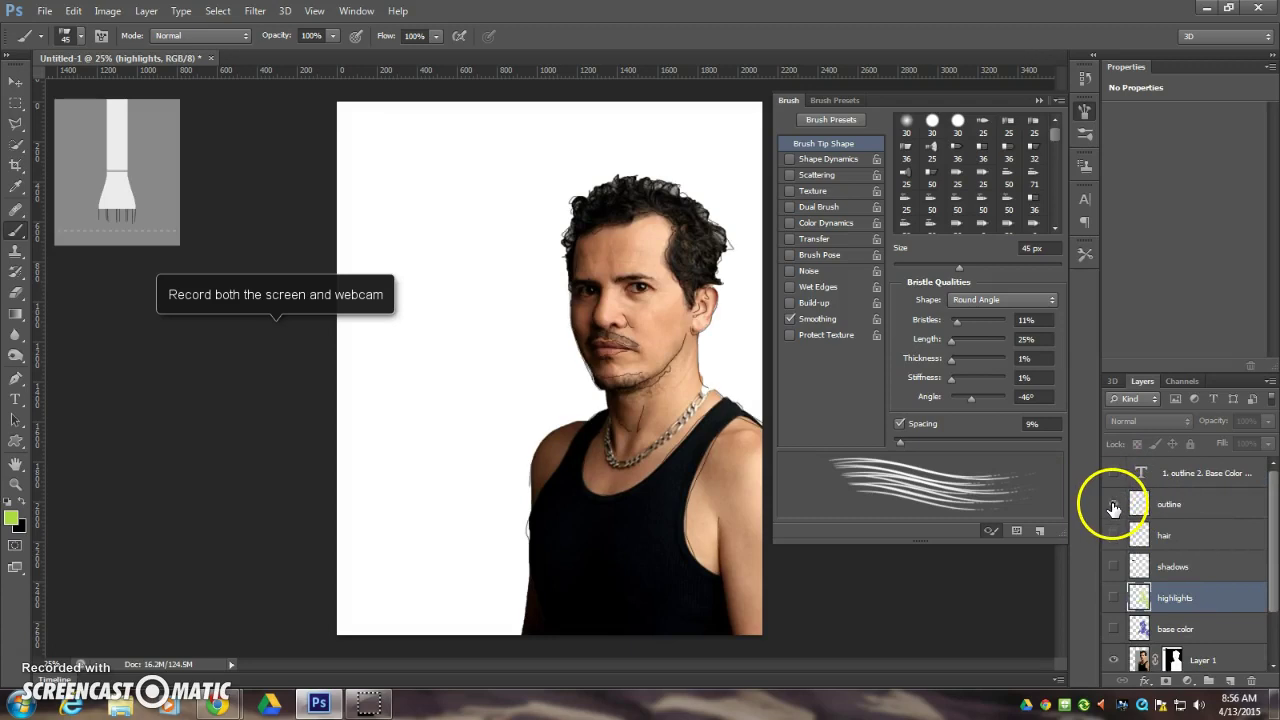
click(1114, 661)
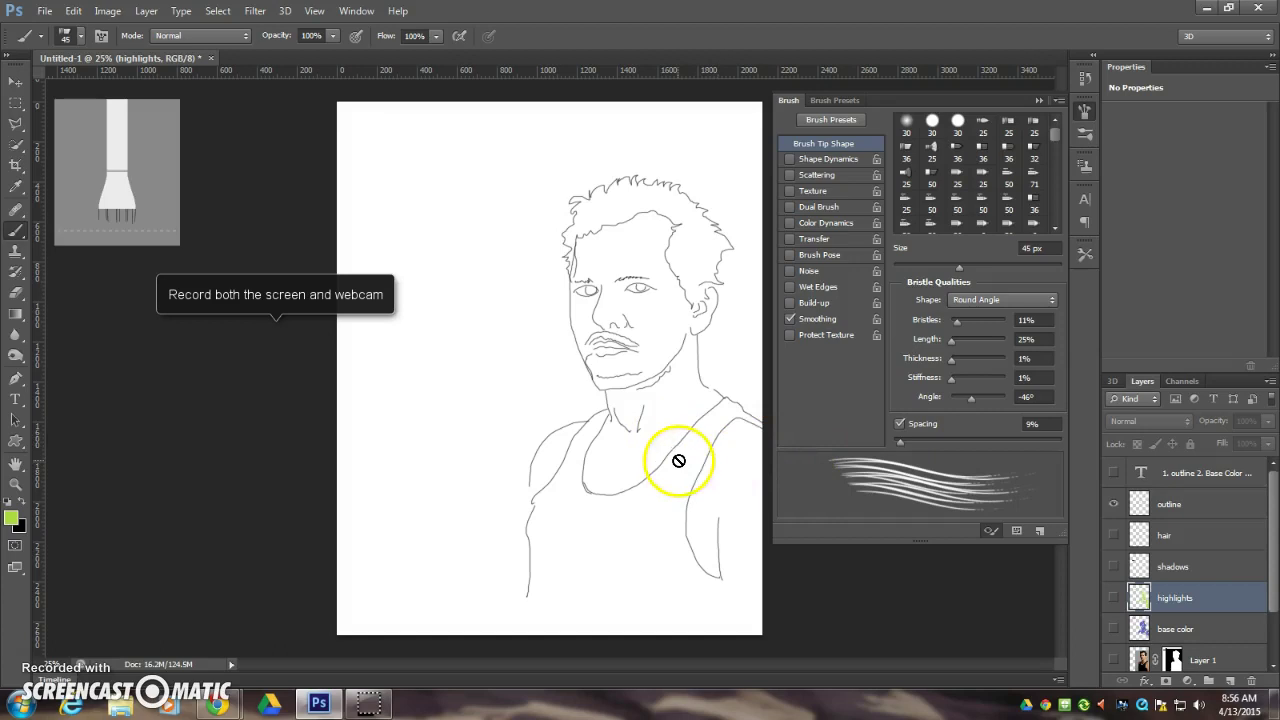
click(80, 36)
drag(177, 140, 180, 178)
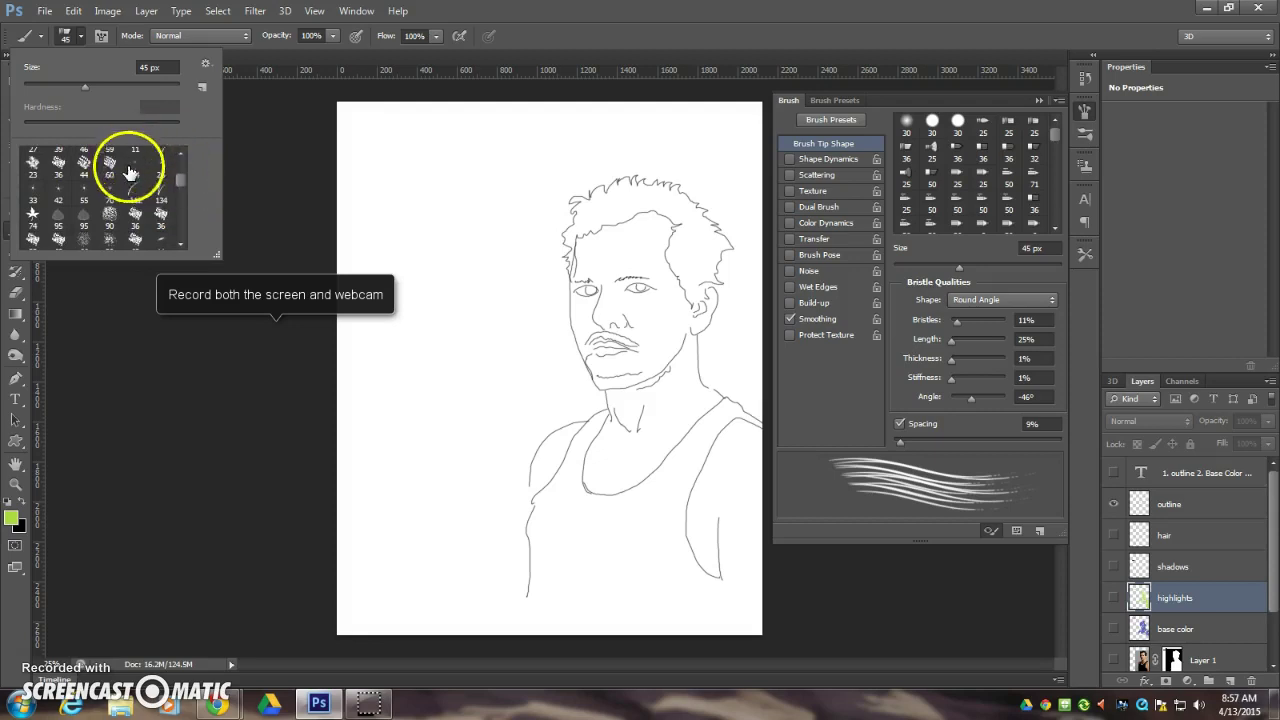
click(135, 172)
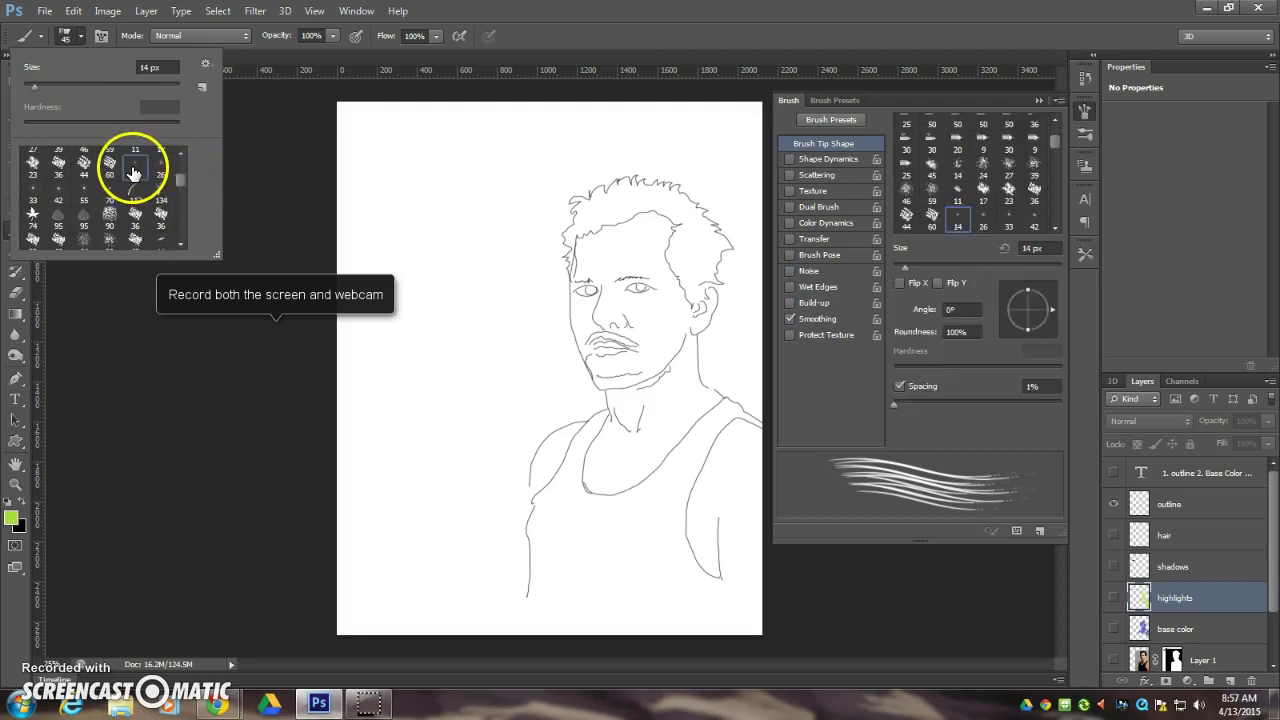
scroll(450, 230, up, 4)
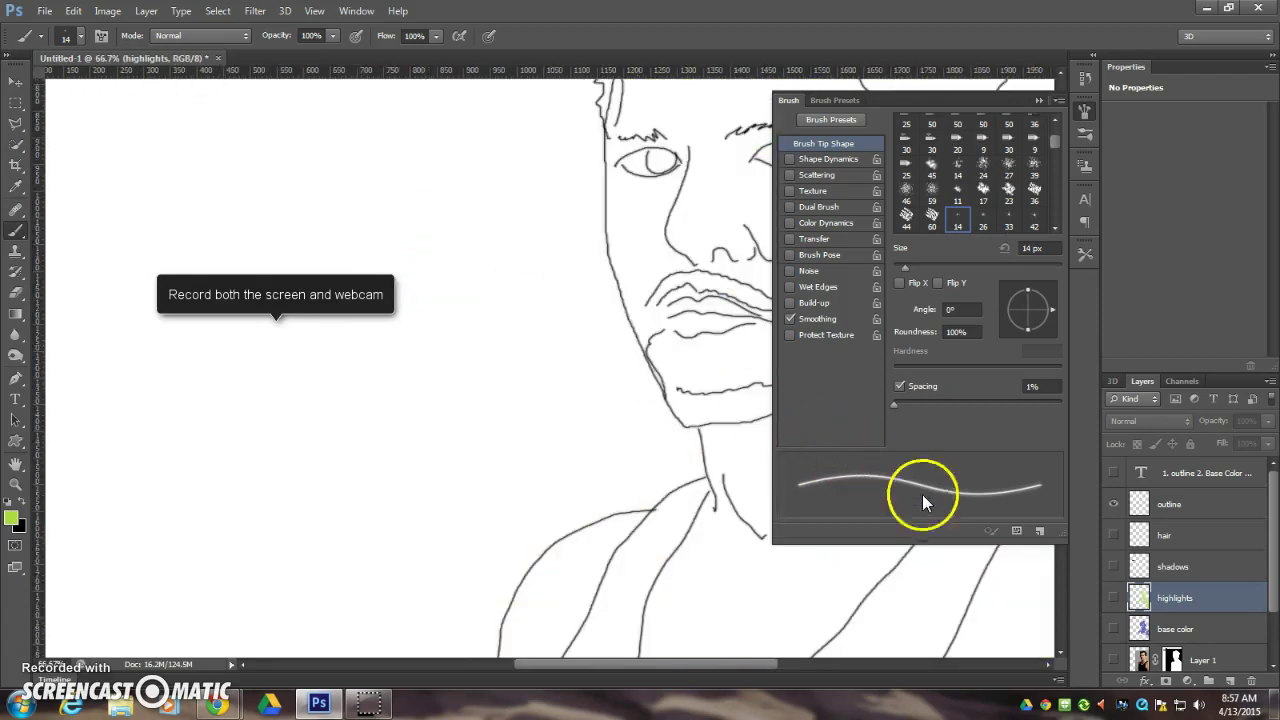
click(1168, 505)
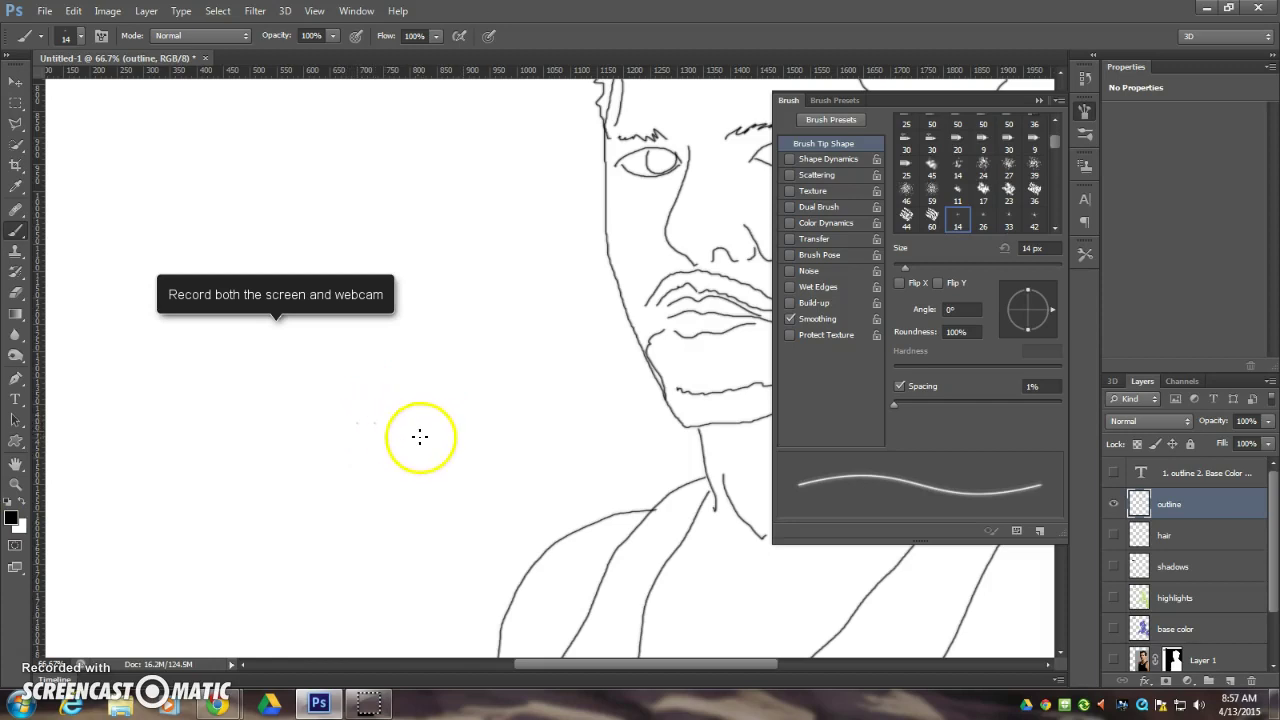
Step: Draw test strokes on the outline layer, undo them, and reframe the whole line drawing
mouse_move(386, 409)
mouse_down()
mouse_move(442, 521)
mouse_move(482, 435)
mouse_up()
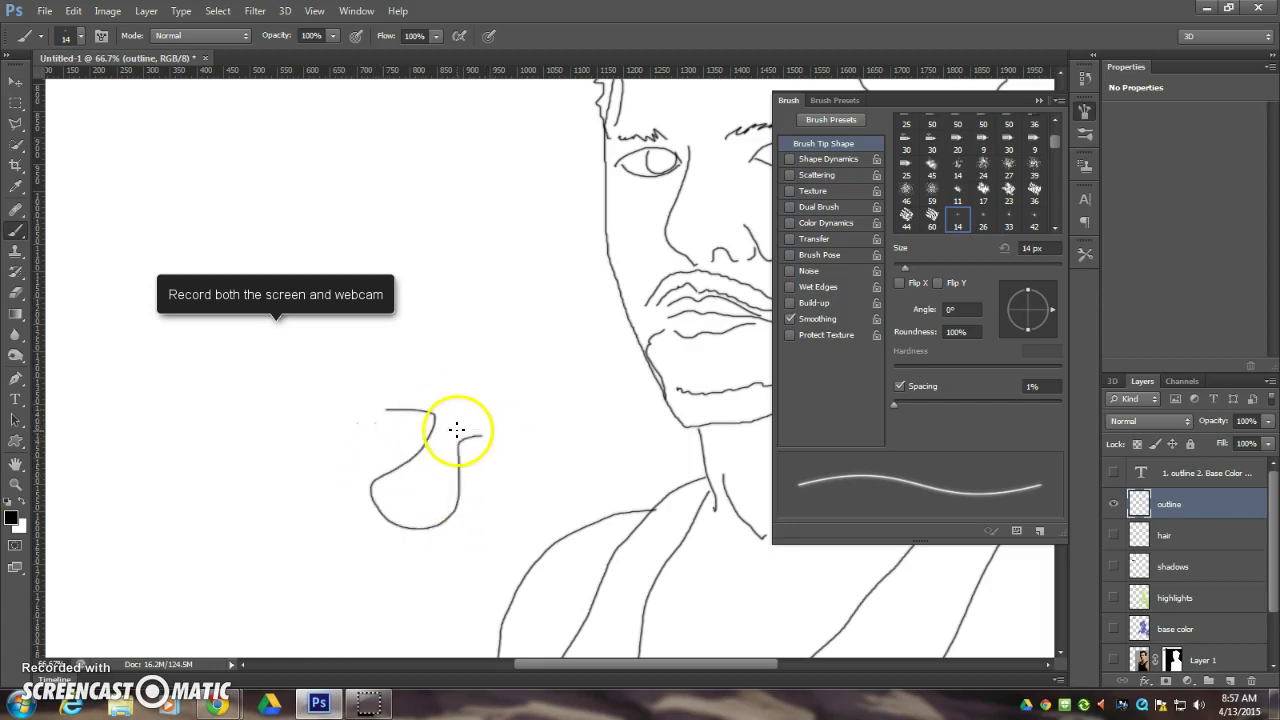
scroll(460, 432, up, 3)
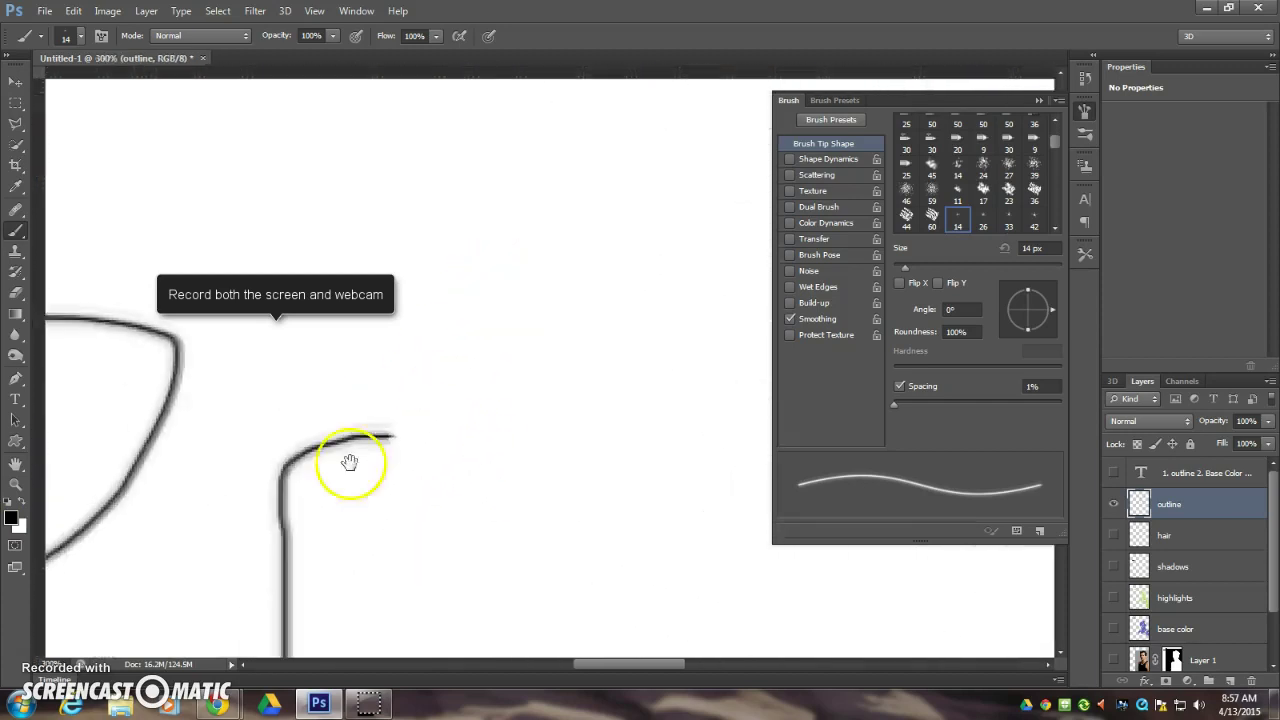
drag(326, 492, 413, 382)
mouse_move(294, 547)
mouse_down()
mouse_move(410, 550)
mouse_move(487, 584)
mouse_up()
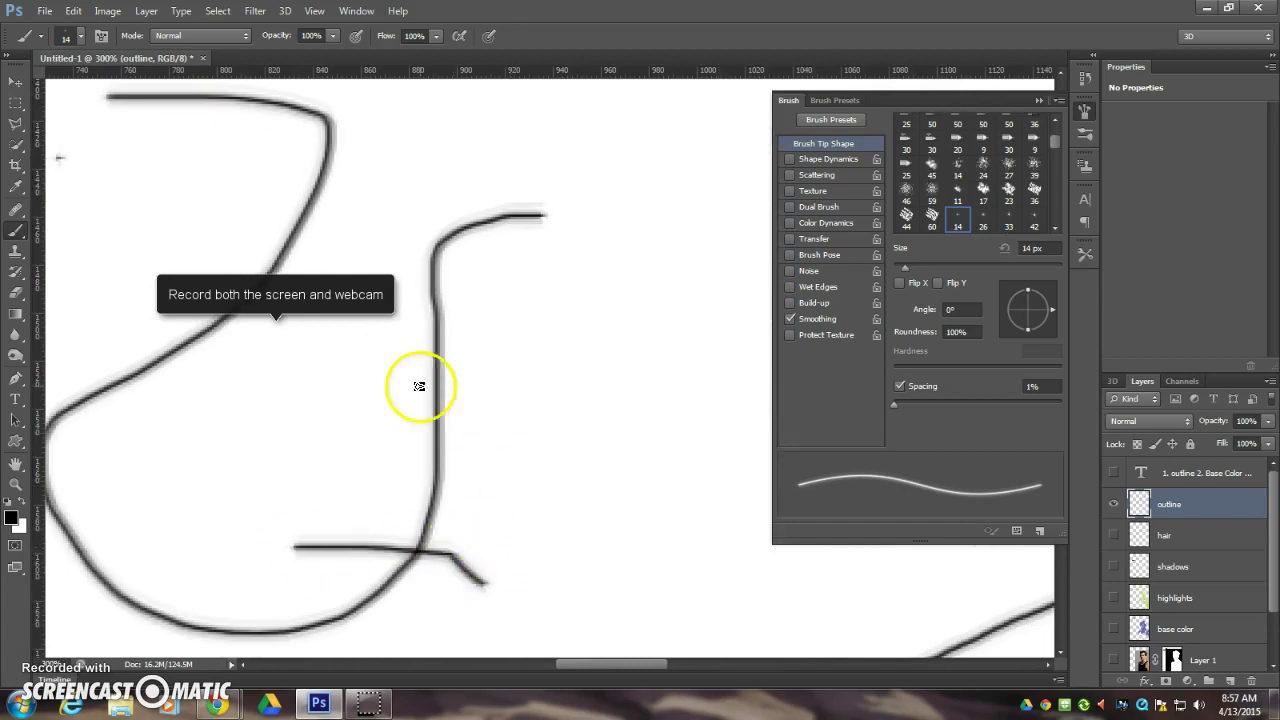
drag(150, 201, 302, 212)
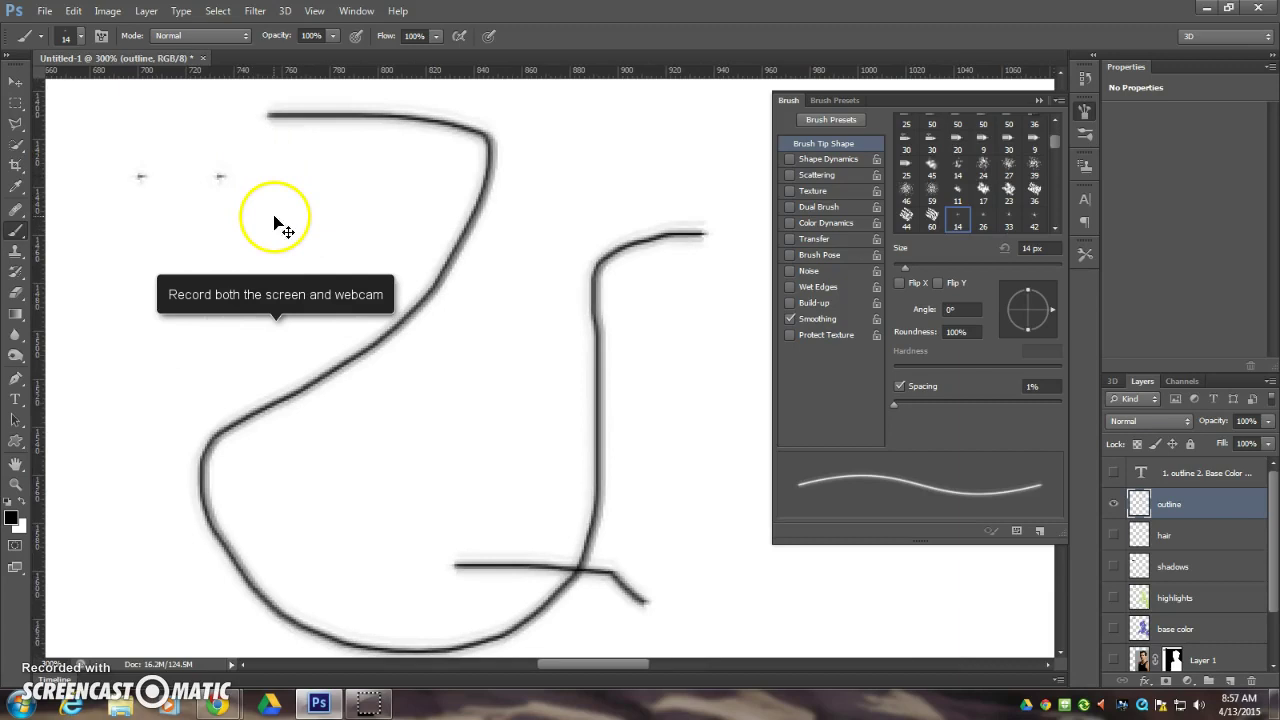
key(ctrl+alt+z)
key(ctrl+alt+z)
key(ctrl+alt+z)
key(alt+bracketleft)
key(alt+bracketleft)
key(alt+bracketleft)
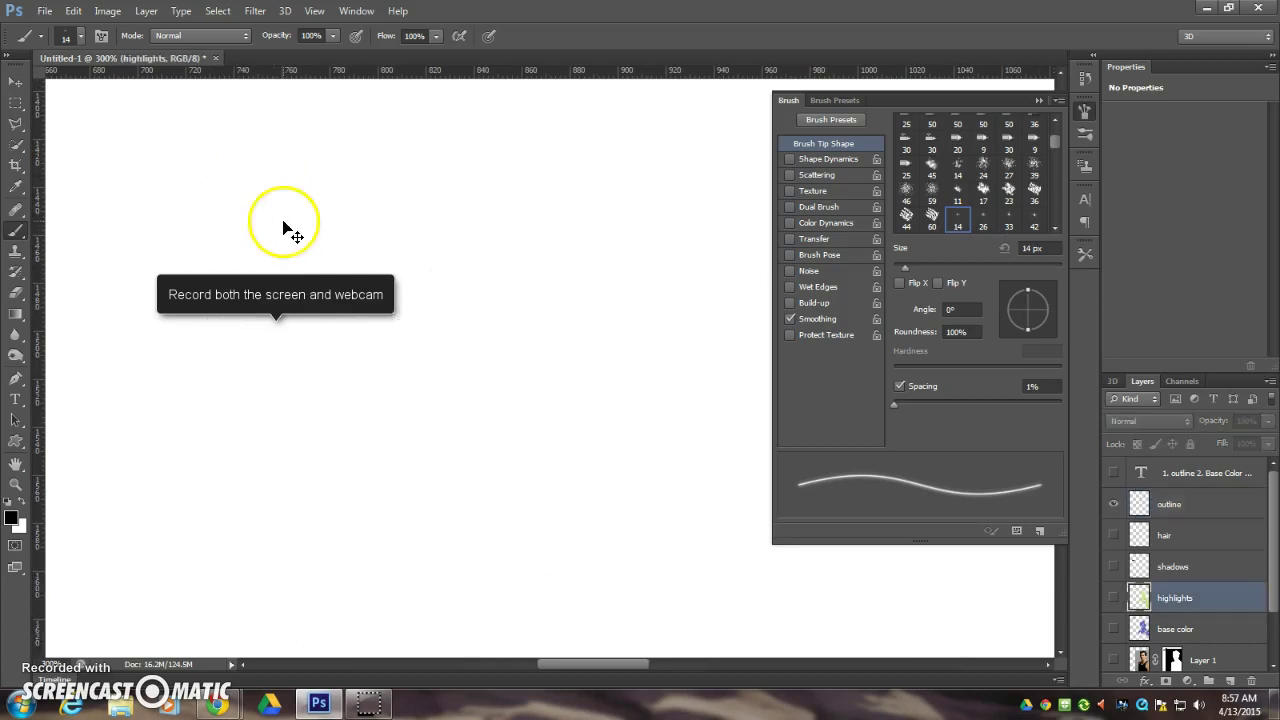
scroll(290, 228, down, 5)
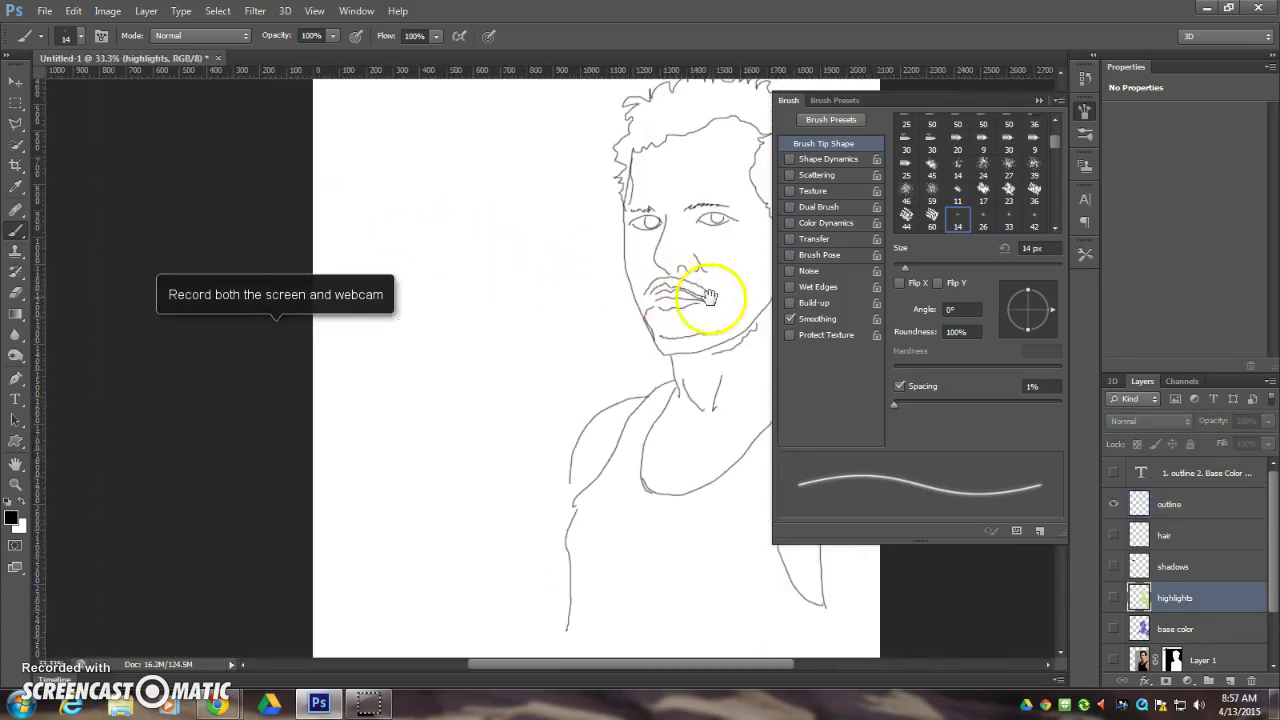
drag(707, 297, 545, 350)
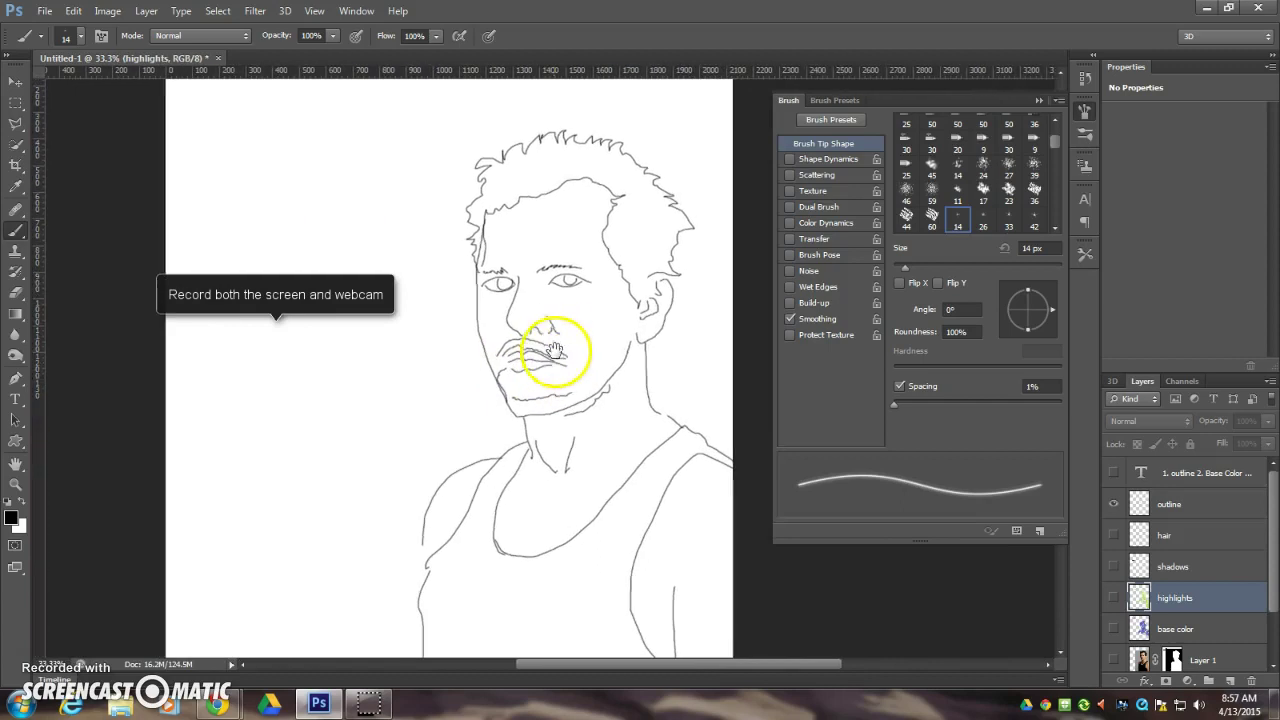
click(1170, 508)
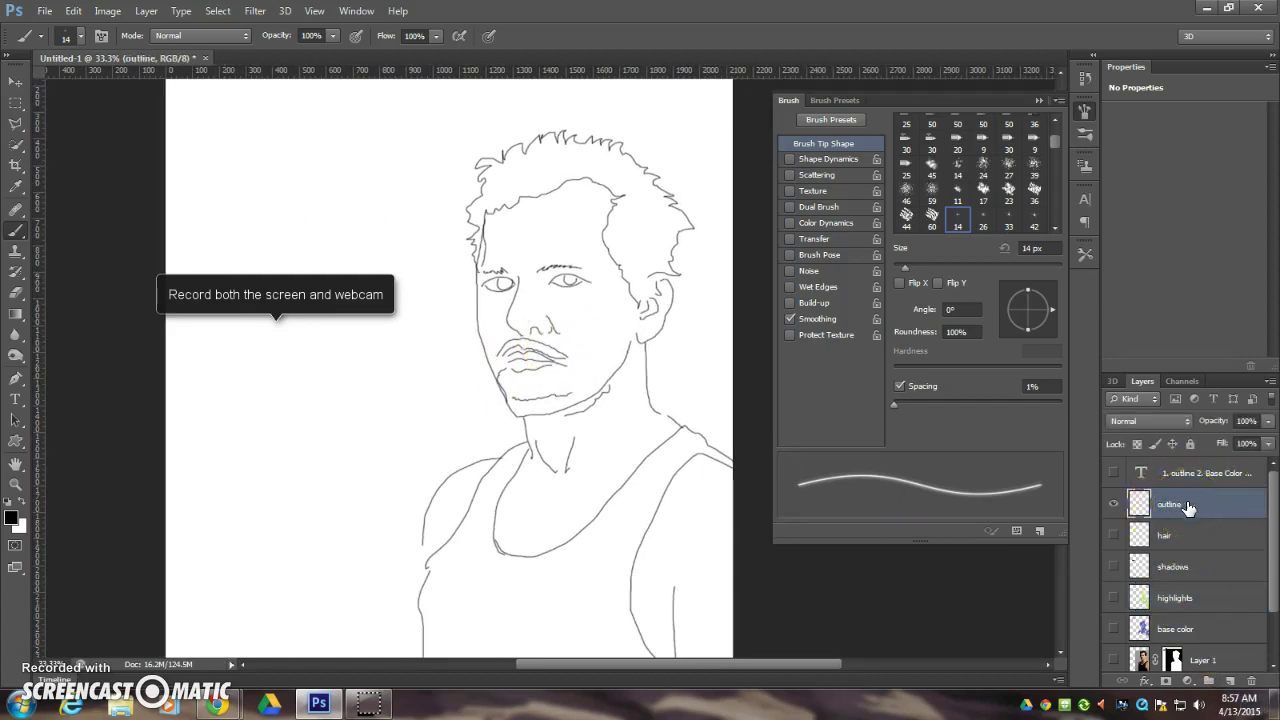
Step: Hide the outline, show the numbered step list, and reveal the blue base colour layer
click(1112, 504)
click(1113, 472)
scroll(563, 350, up, 1)
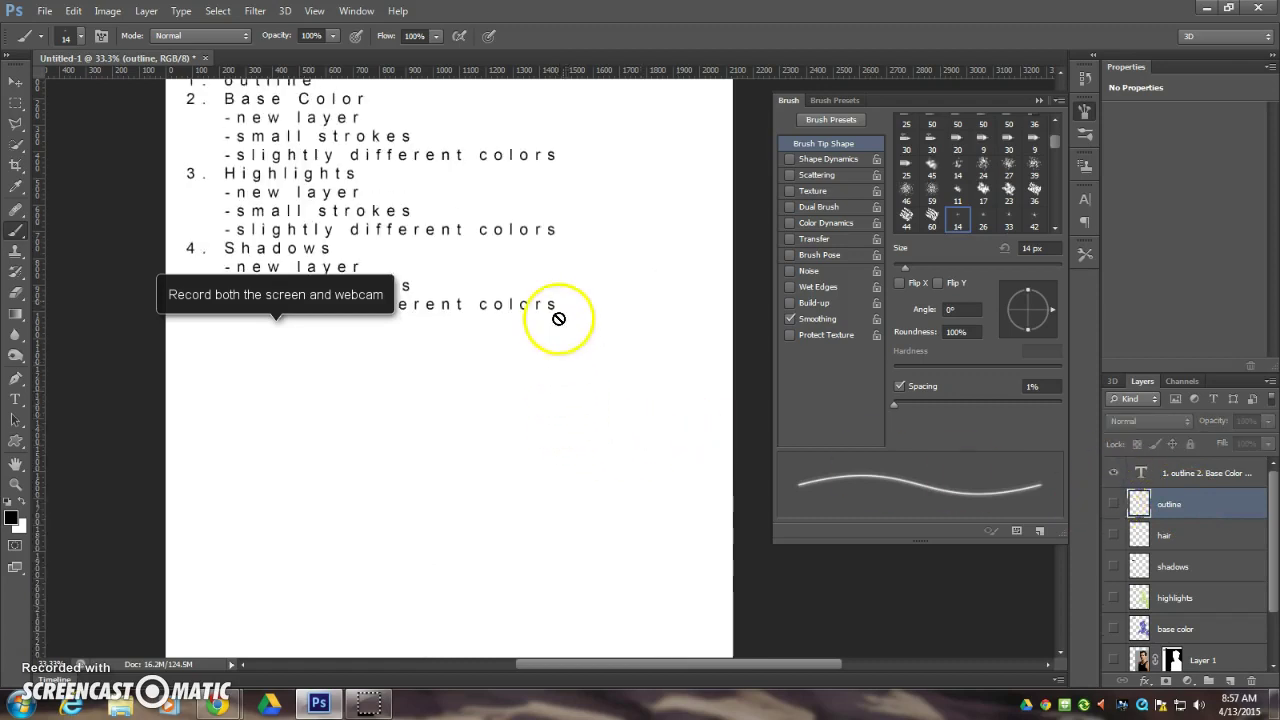
scroll(580, 335, up, 1)
scroll(634, 320, left, 2)
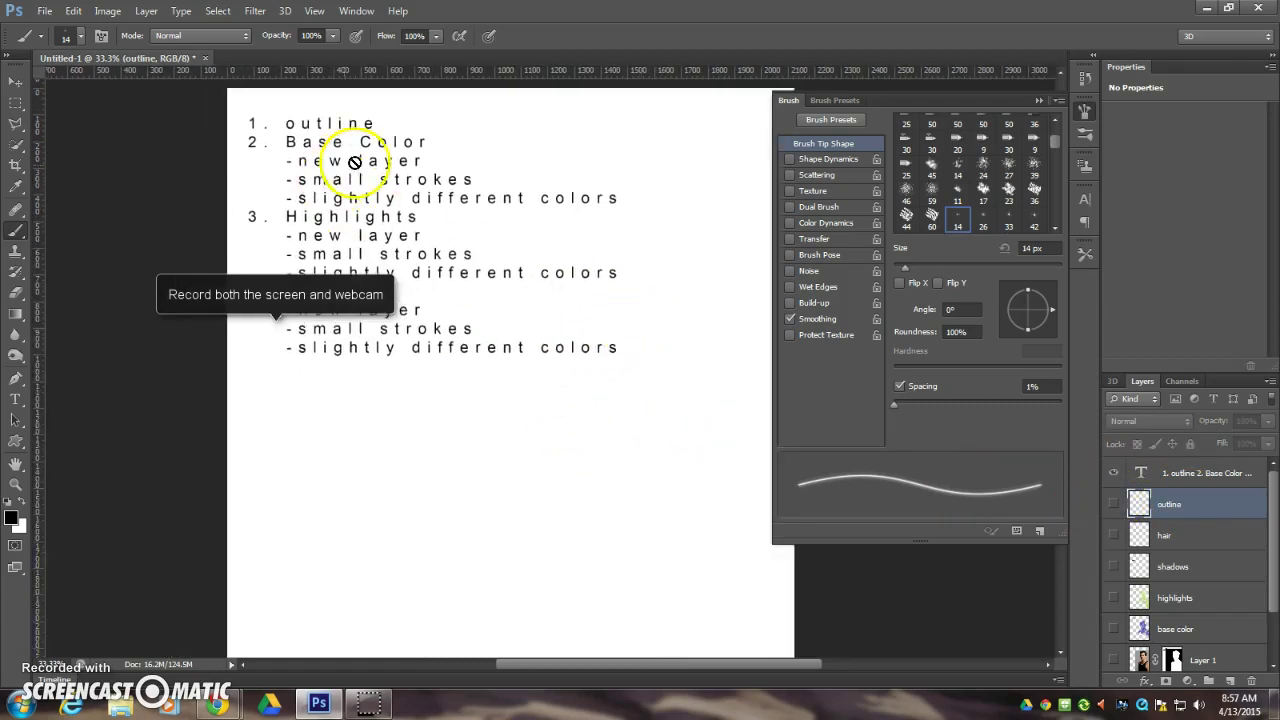
click(1113, 629)
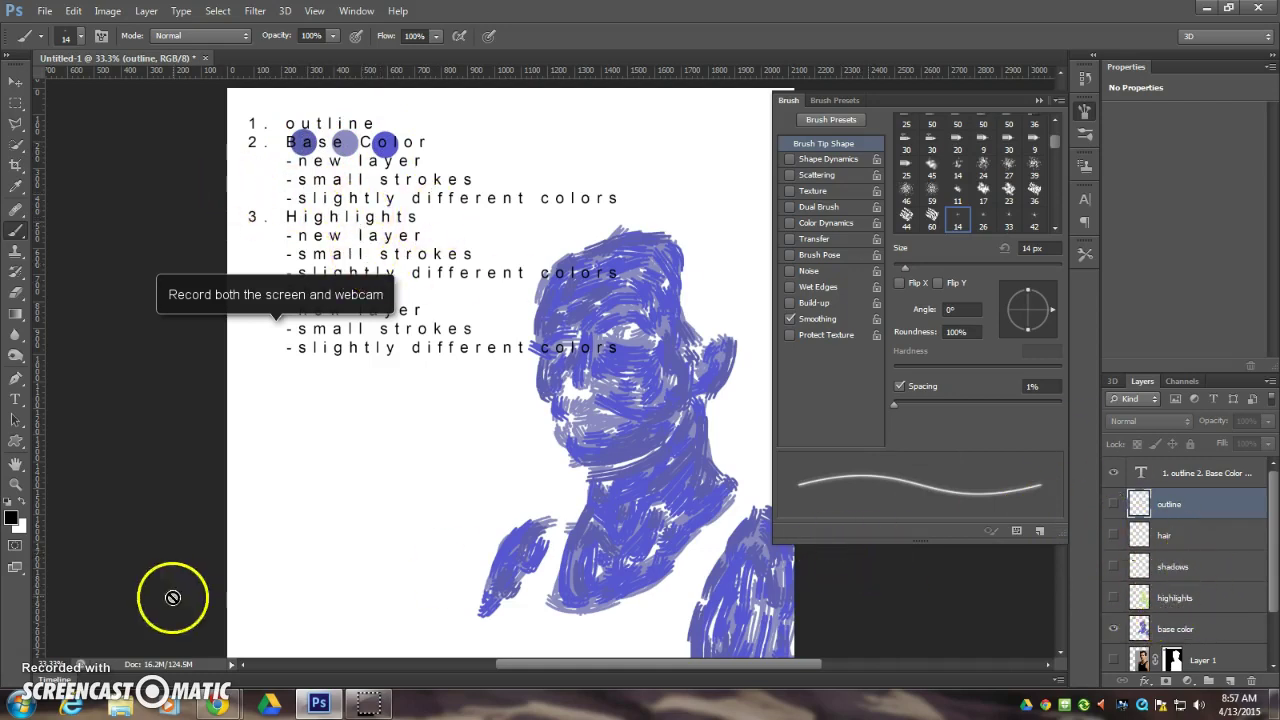
Step: Show the green highlights, black outline and hair layers, and hide the step list
click(1181, 604)
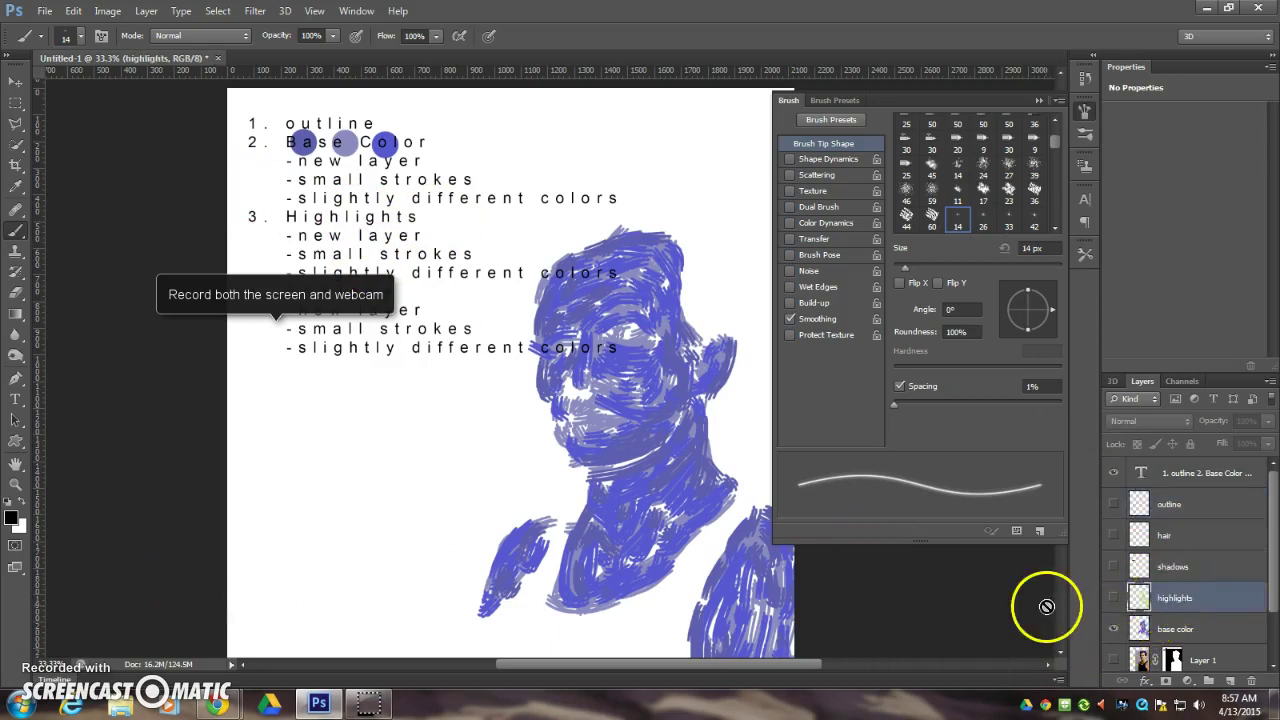
click(1113, 598)
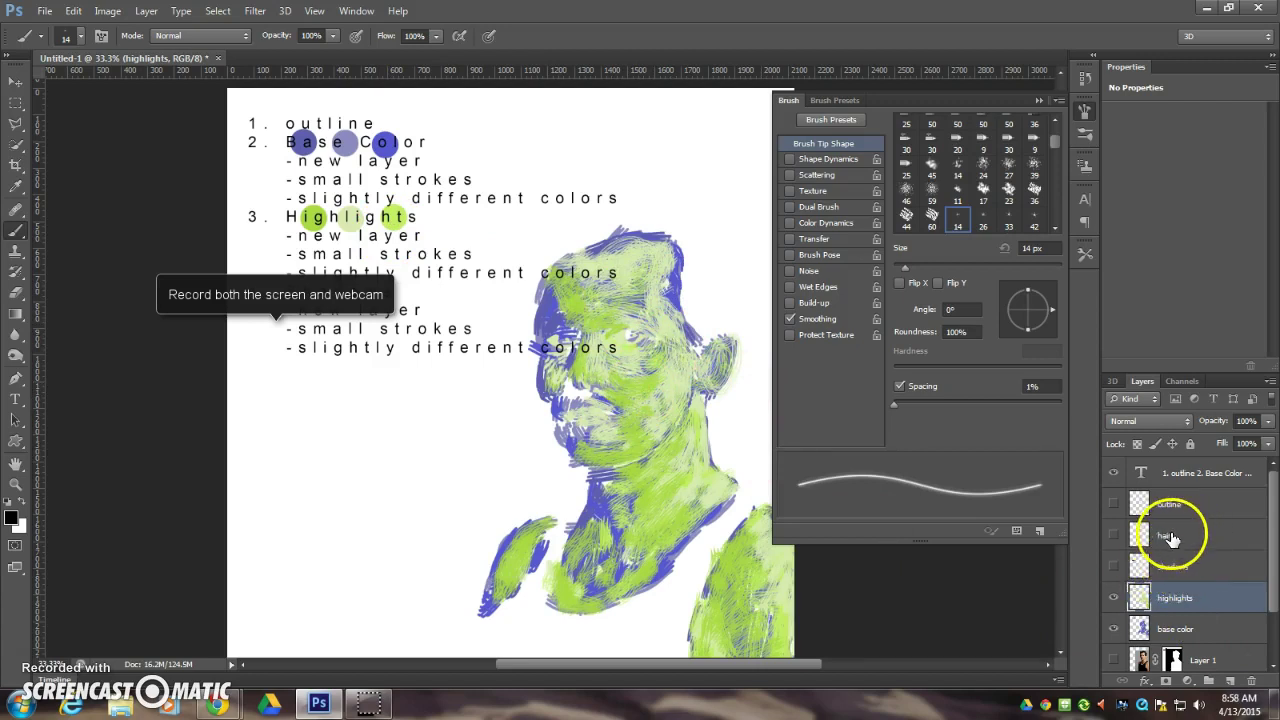
click(1113, 505)
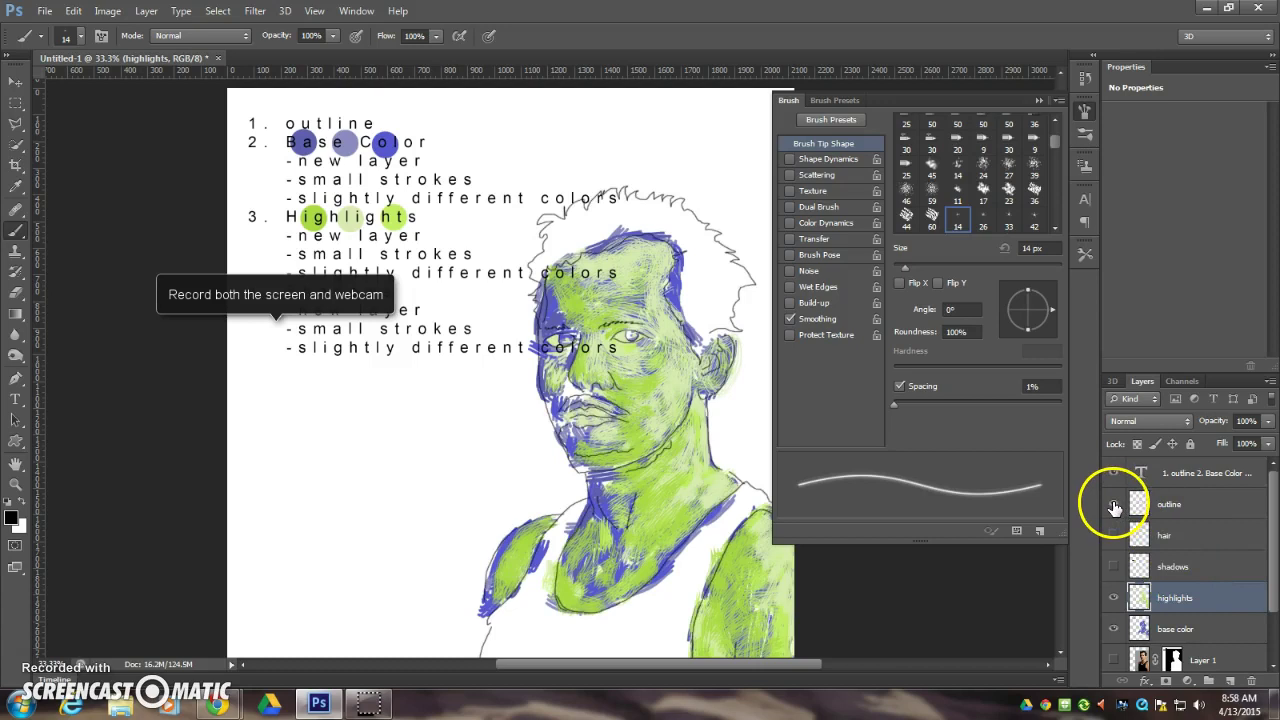
click(1113, 473)
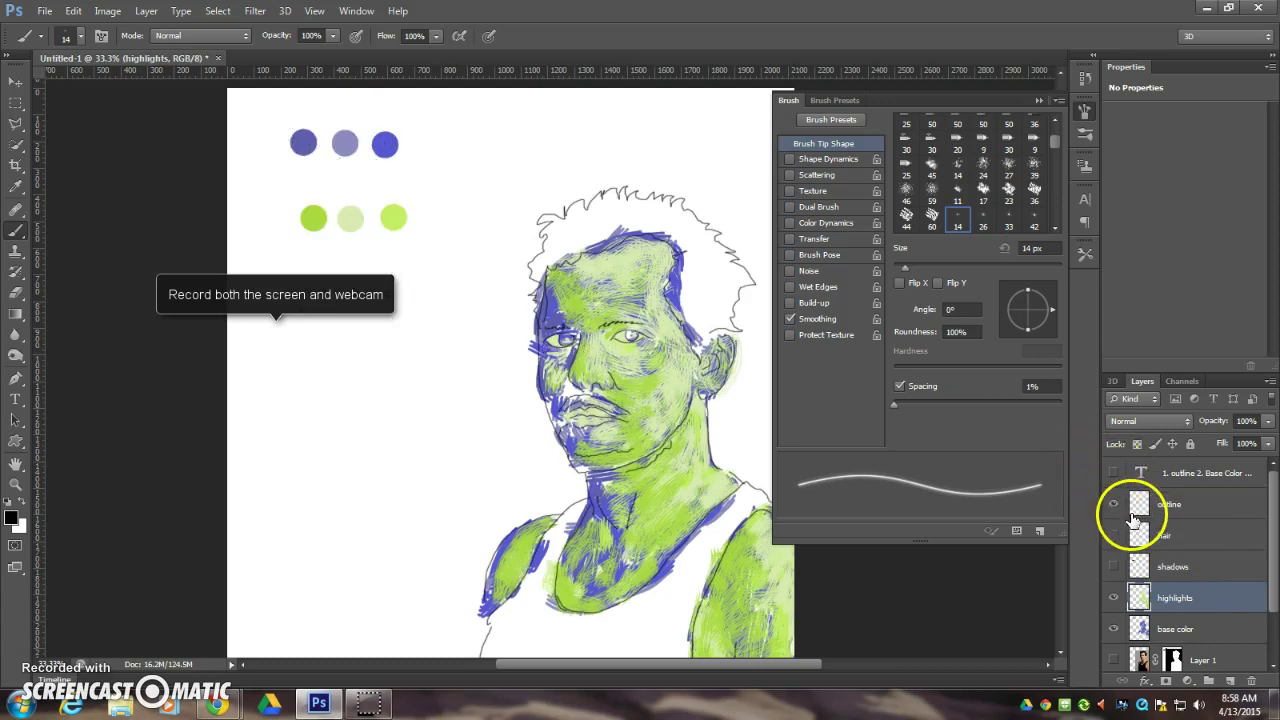
click(1115, 538)
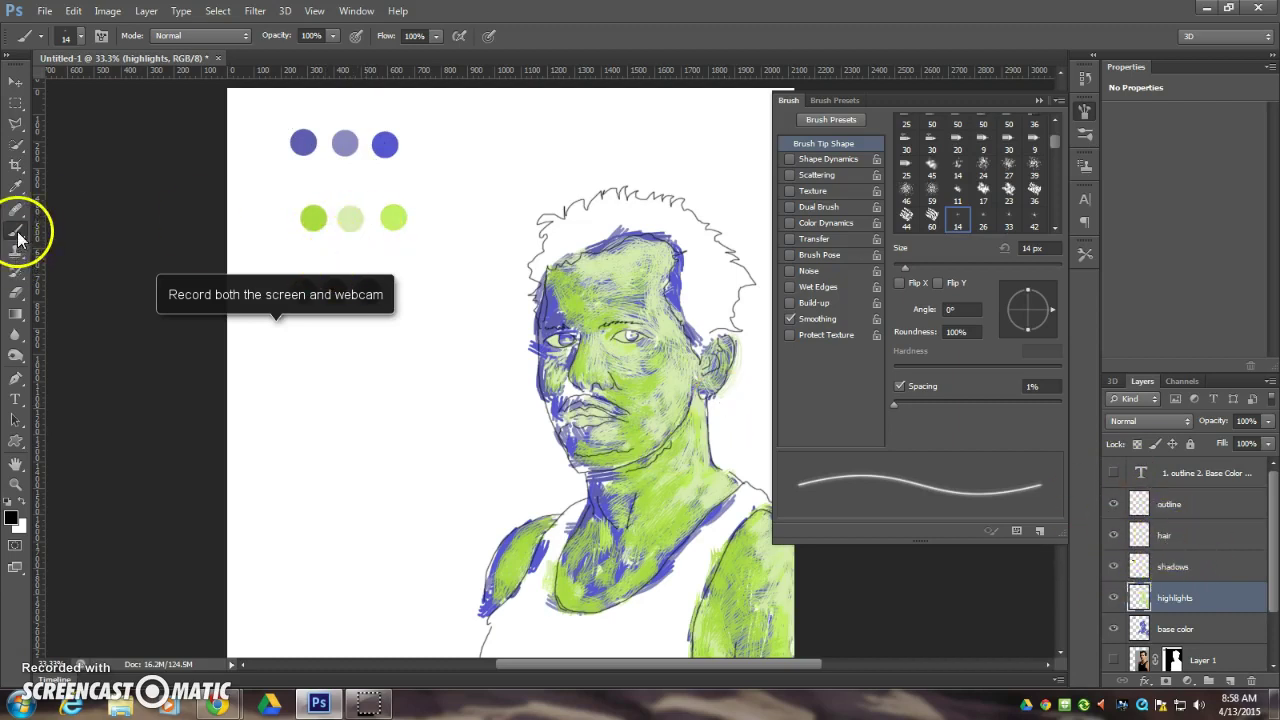
Step: Choose a bristle brush tip and make the shadows layer the active painting layer
click(70, 41)
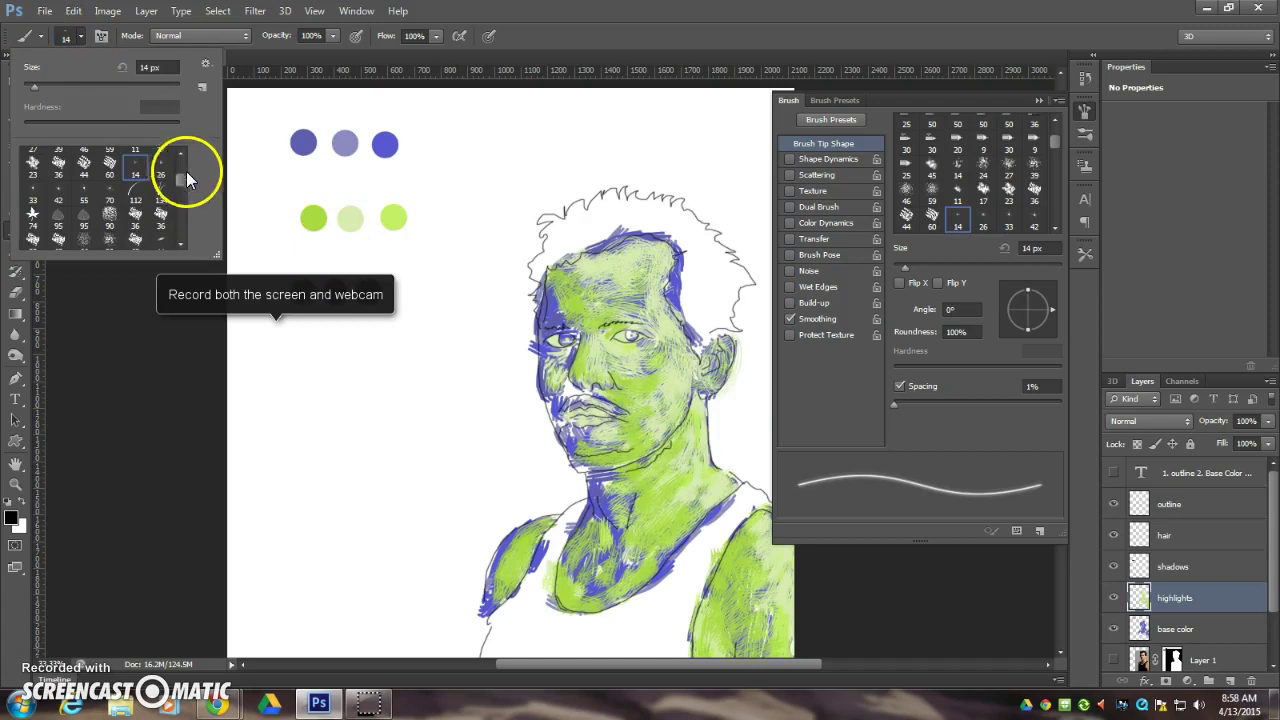
drag(179, 181, 183, 149)
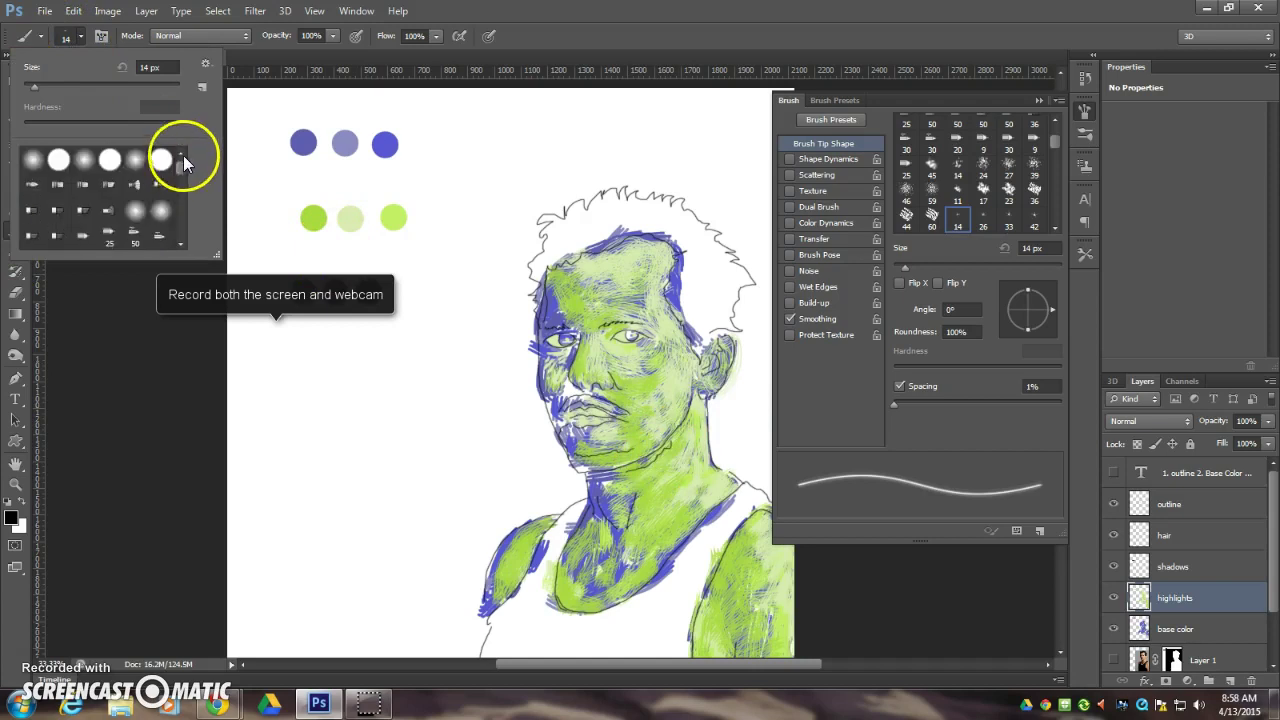
click(58, 188)
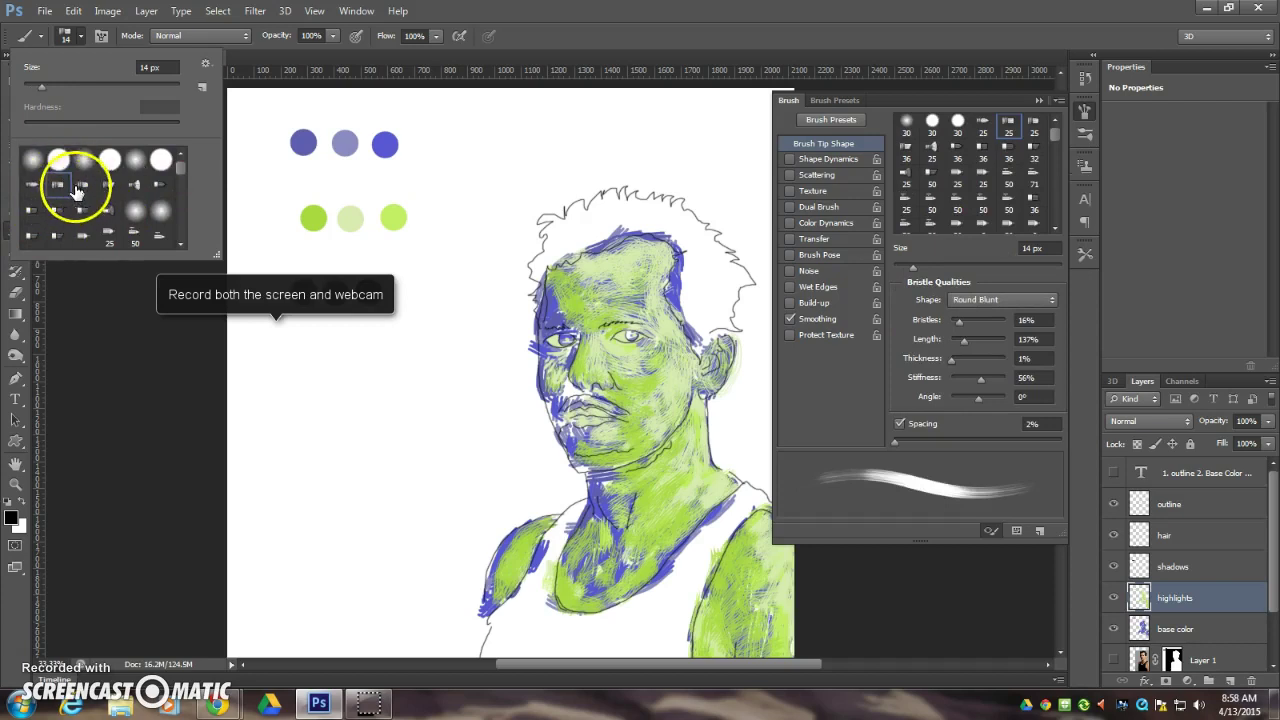
click(1180, 566)
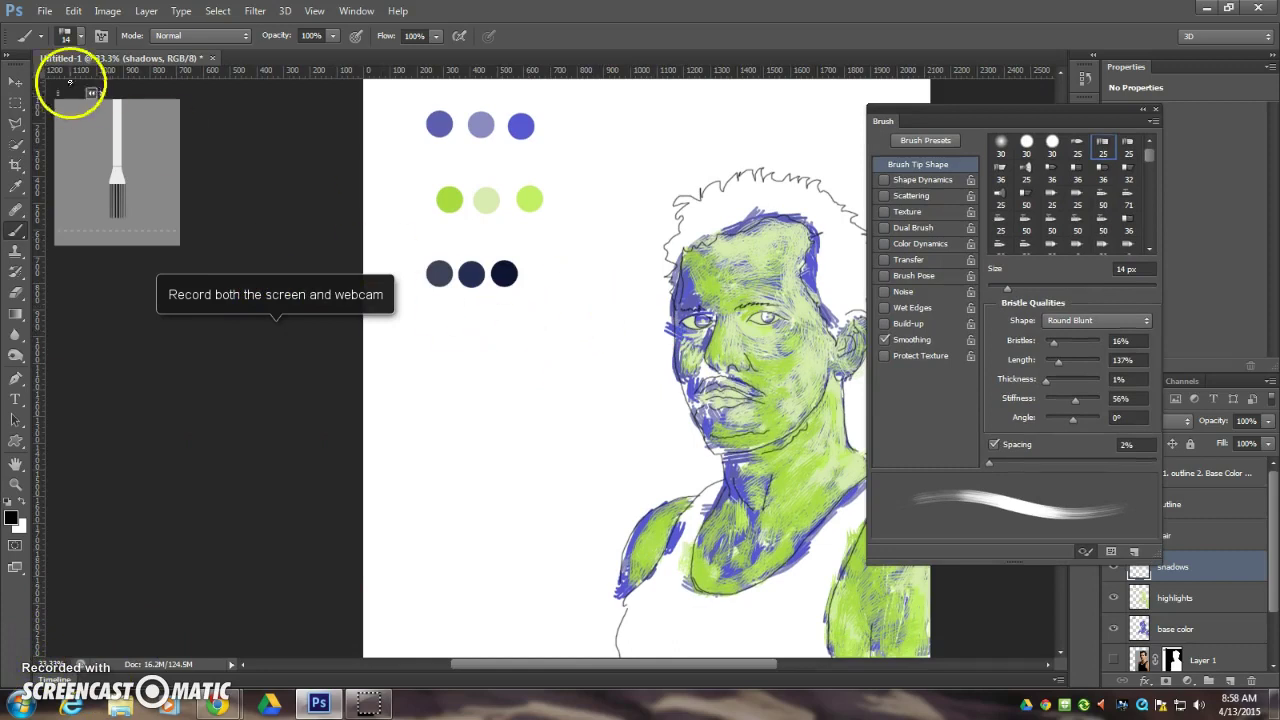
Step: Enlarge the bristle brush to 80 px, paint a navy test loop and eye-socket shadow, then hide the colour layers
key(bracketright)
key(bracketright)
key(bracketright)
key(bracketright)
key(bracketright)
key(bracketright)
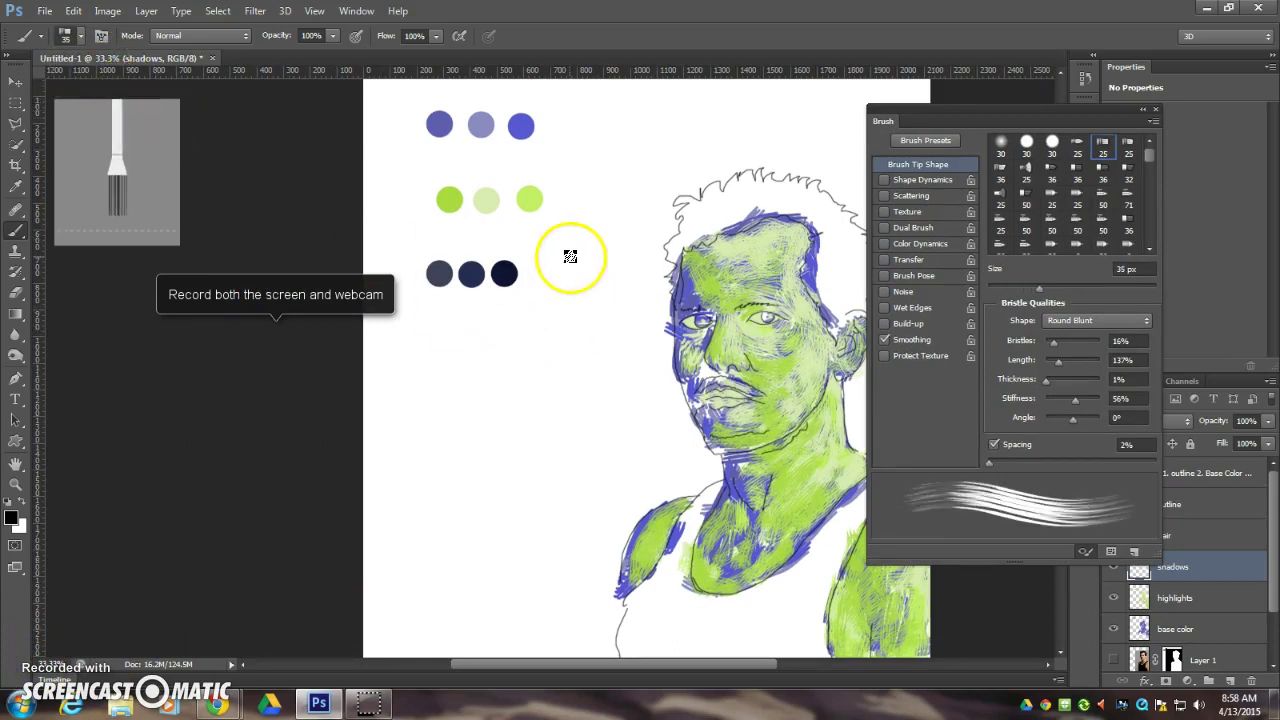
key(bracketright)
key(bracketright)
key(bracketright)
key(bracketright)
key(bracketright)
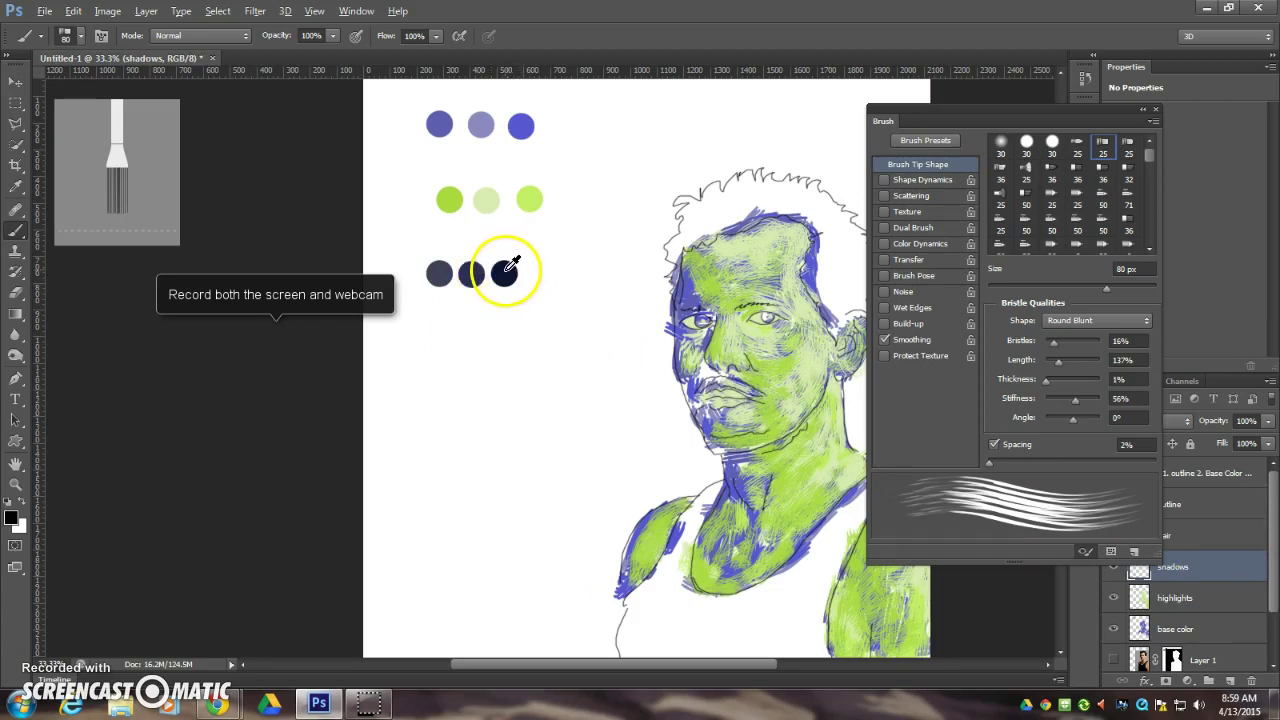
mouse_move(471, 446)
mouse_down()
mouse_move(478, 415)
mouse_move(540, 418)
mouse_move(533, 384)
mouse_move(449, 397)
mouse_move(479, 361)
mouse_move(548, 390)
mouse_up()
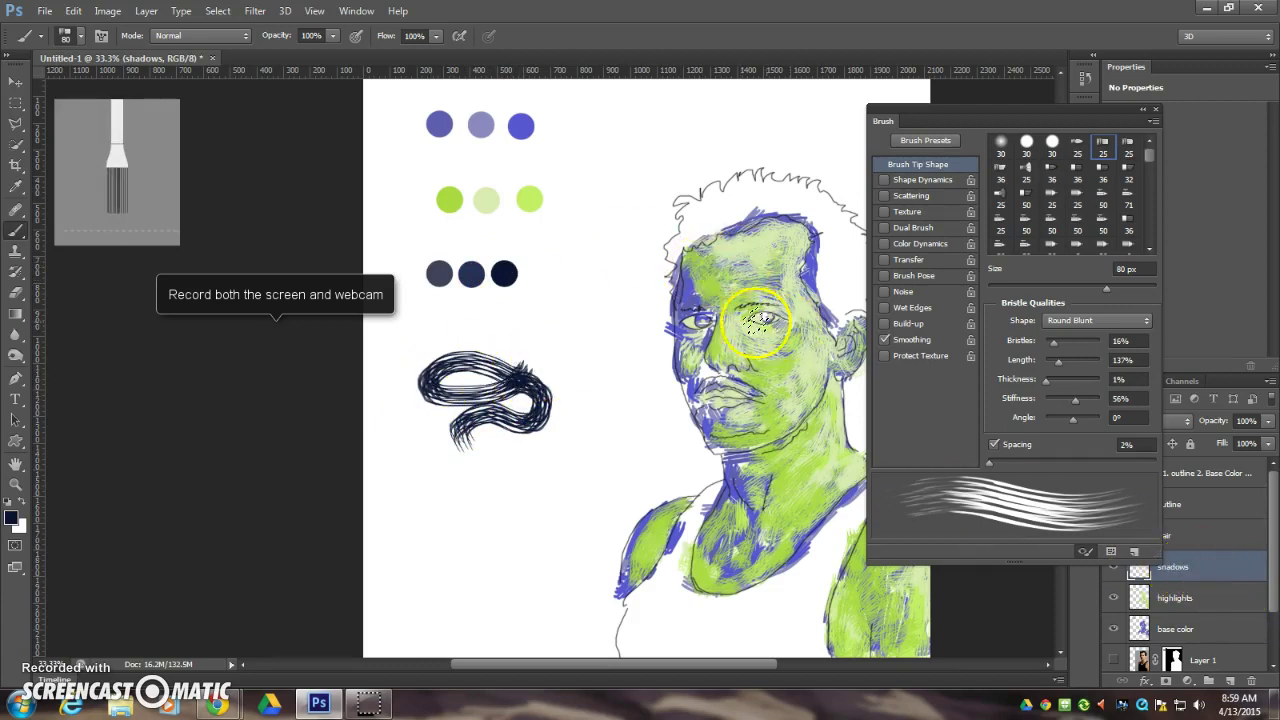
drag(692, 264, 704, 298)
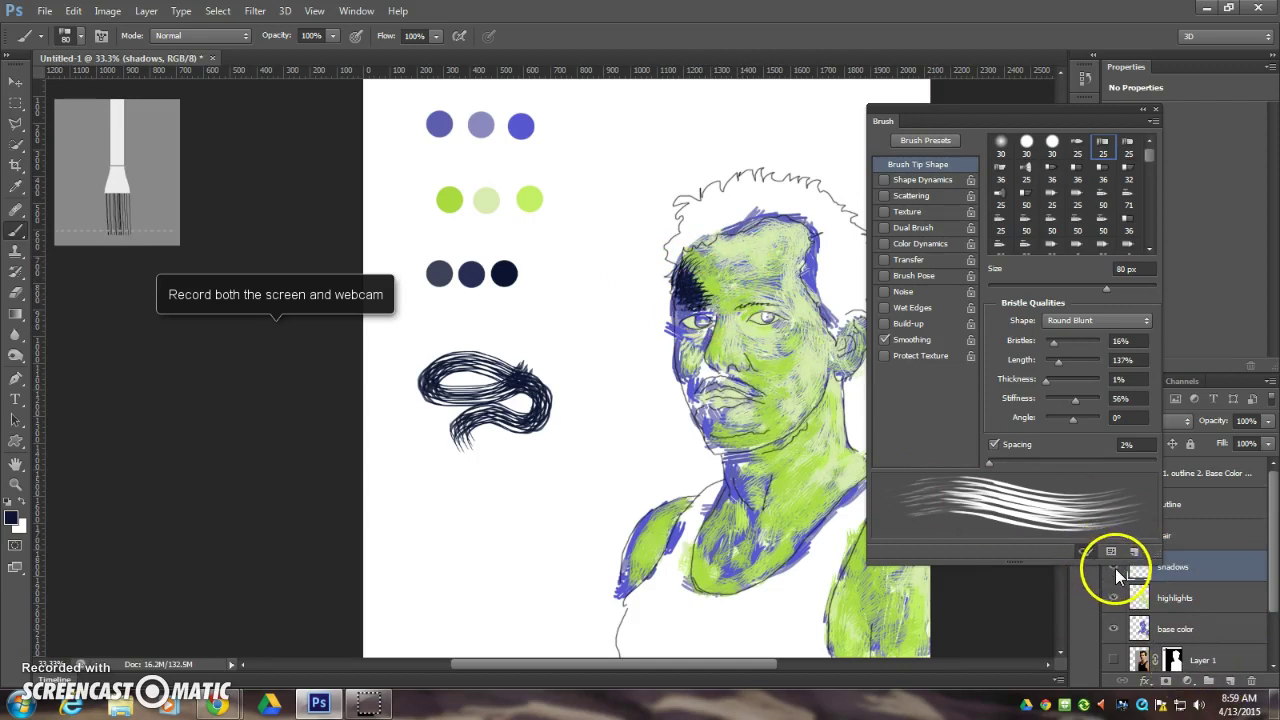
drag(1115, 568, 1115, 668)
Step: Show the photo and paint navy shadow down the left cheek, neck and left shoulder, ending at 51 px
click(1115, 668)
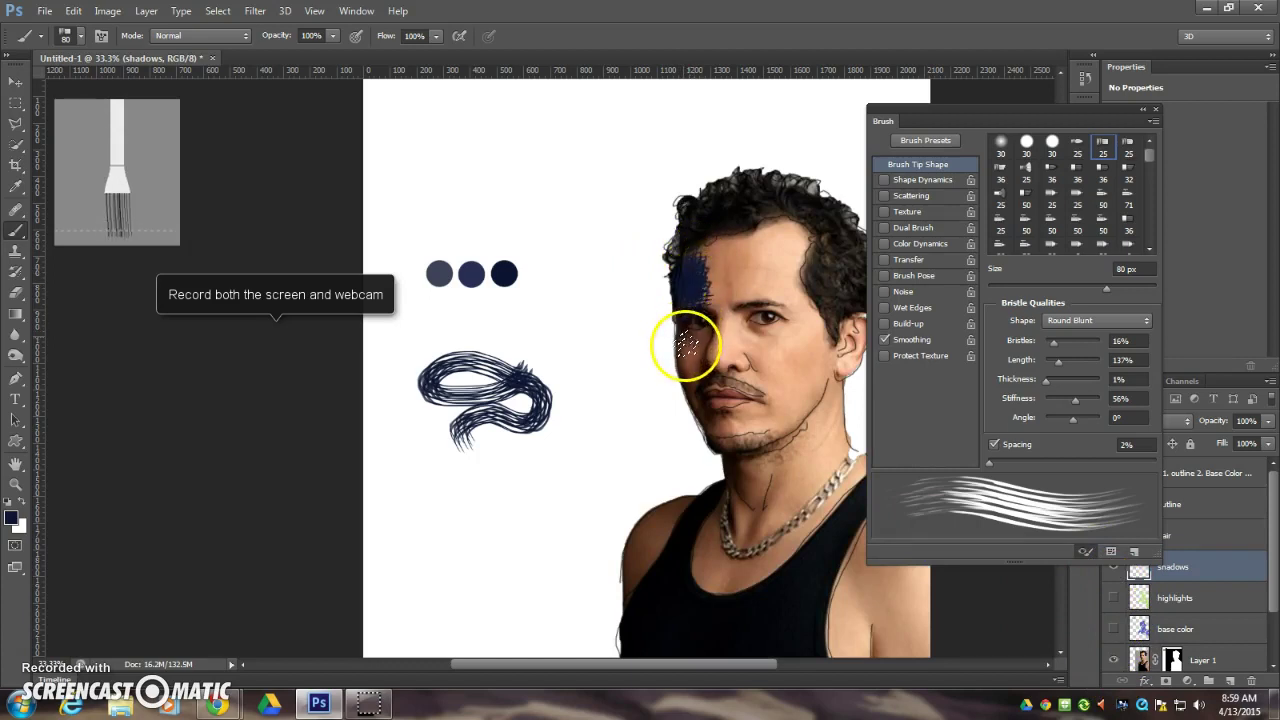
mouse_move(712, 357)
mouse_down()
mouse_move(687, 385)
mouse_move(701, 377)
mouse_move(702, 410)
mouse_move(729, 419)
mouse_move(689, 414)
mouse_move(723, 439)
mouse_move(776, 437)
mouse_move(745, 445)
mouse_move(765, 458)
mouse_move(726, 471)
mouse_up()
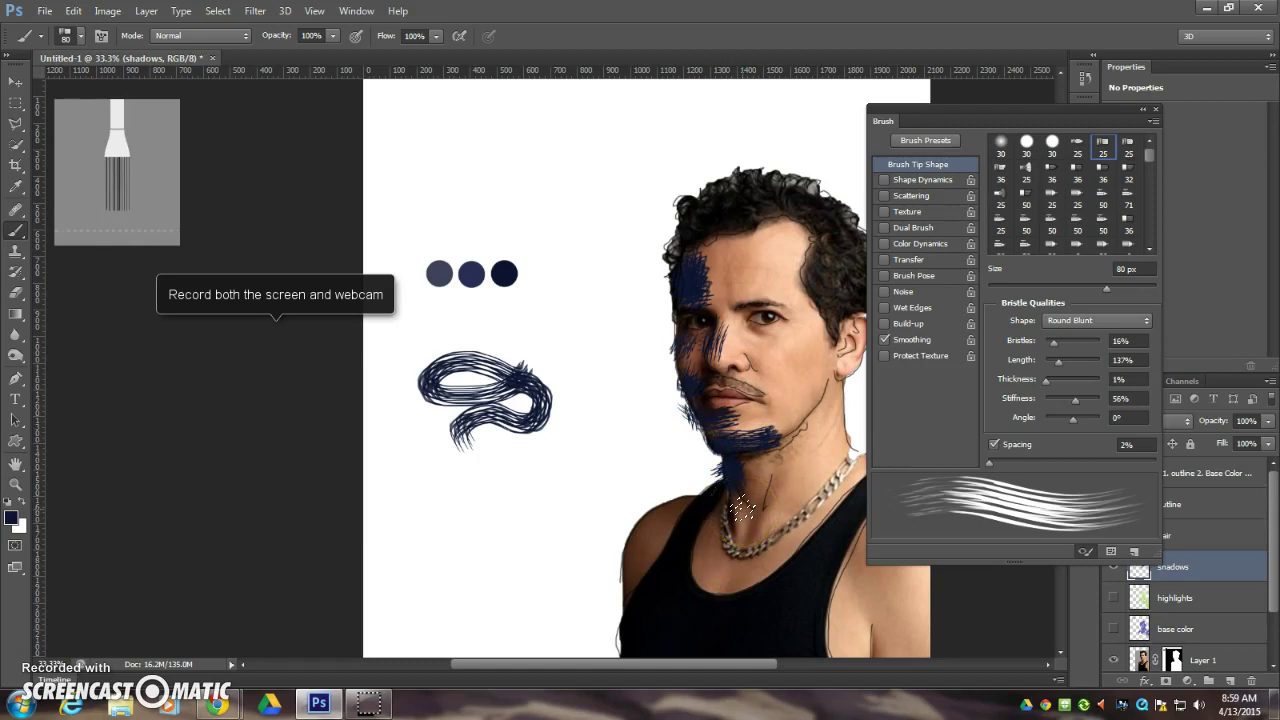
mouse_move(750, 500)
mouse_down()
mouse_move(739, 528)
mouse_move(766, 509)
mouse_move(747, 544)
mouse_move(774, 476)
mouse_move(729, 531)
mouse_up()
key(bracketleft)
key(bracketleft)
key(bracketleft)
key(bracketleft)
key(bracketright)
key(bracketright)
key(bracketright)
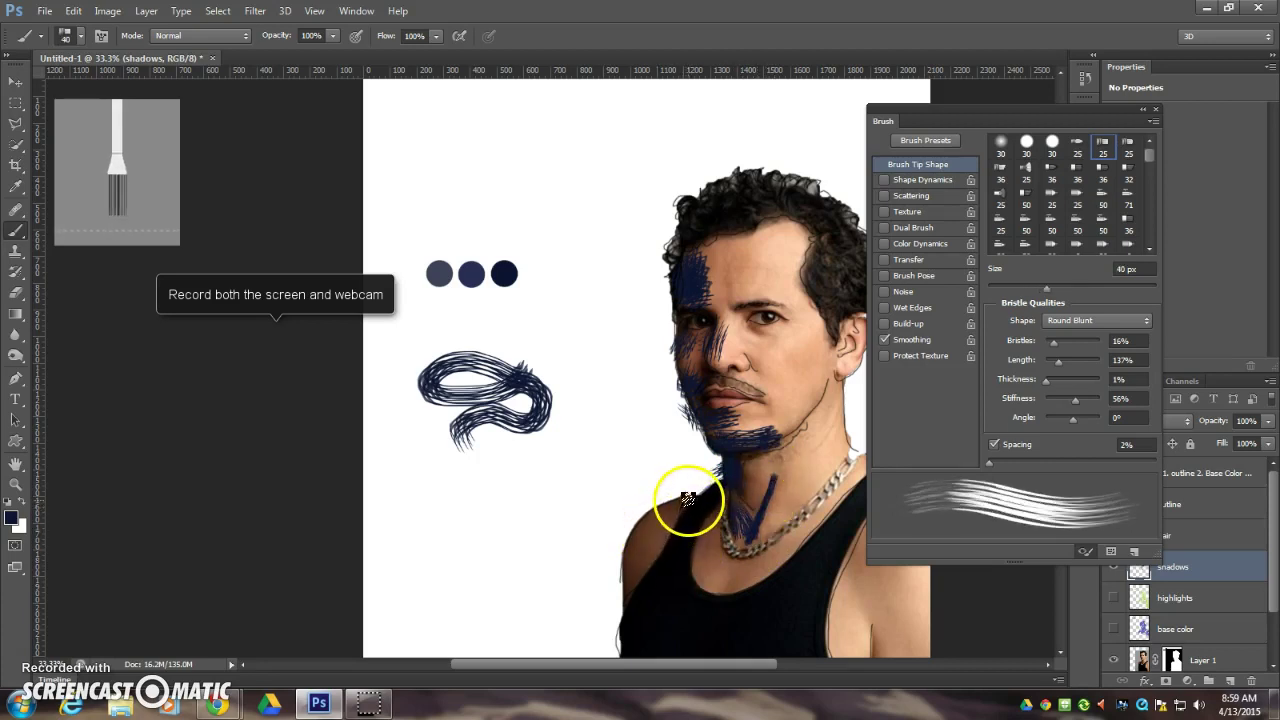
mouse_move(658, 513)
mouse_down()
mouse_move(634, 542)
mouse_move(626, 583)
mouse_move(640, 556)
mouse_up()
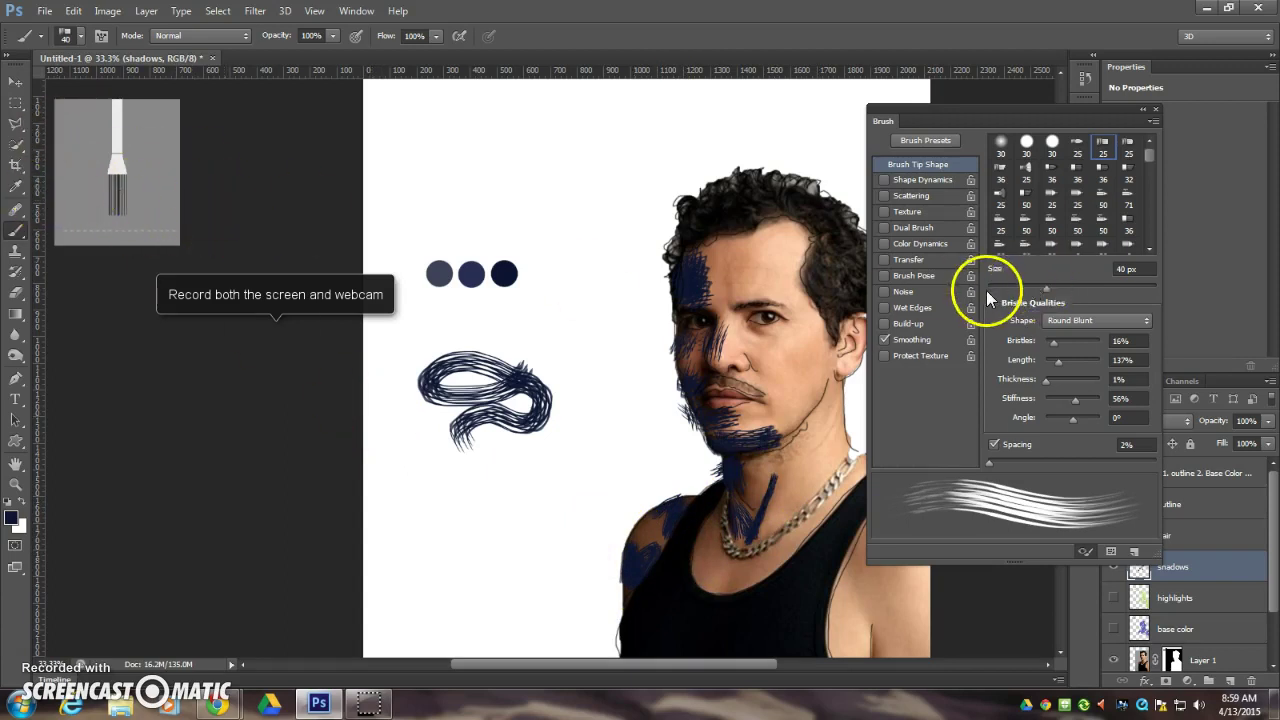
mouse_move(1049, 286)
mouse_down()
mouse_move(1026, 292)
mouse_move(1062, 291)
mouse_move(1047, 290)
mouse_up()
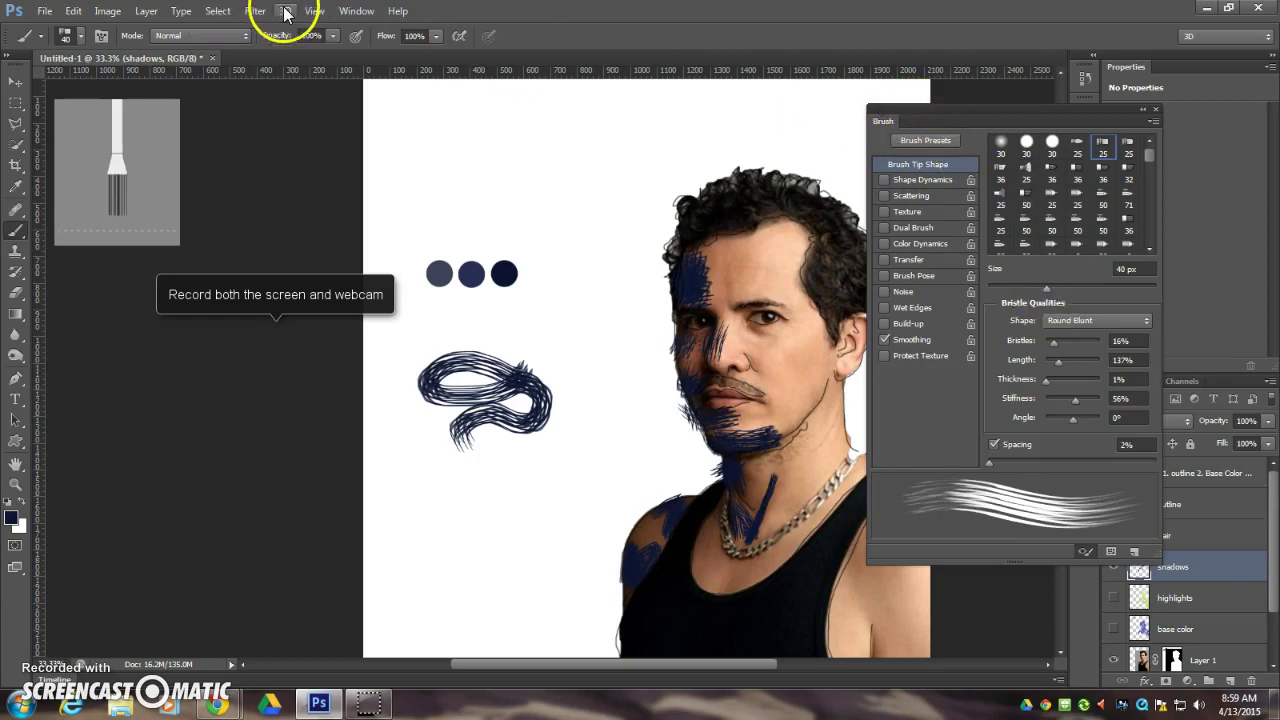
Step: In the Brush panel's Brush Tip Shape, set bristles to 16% and length to 39%
click(355, 12)
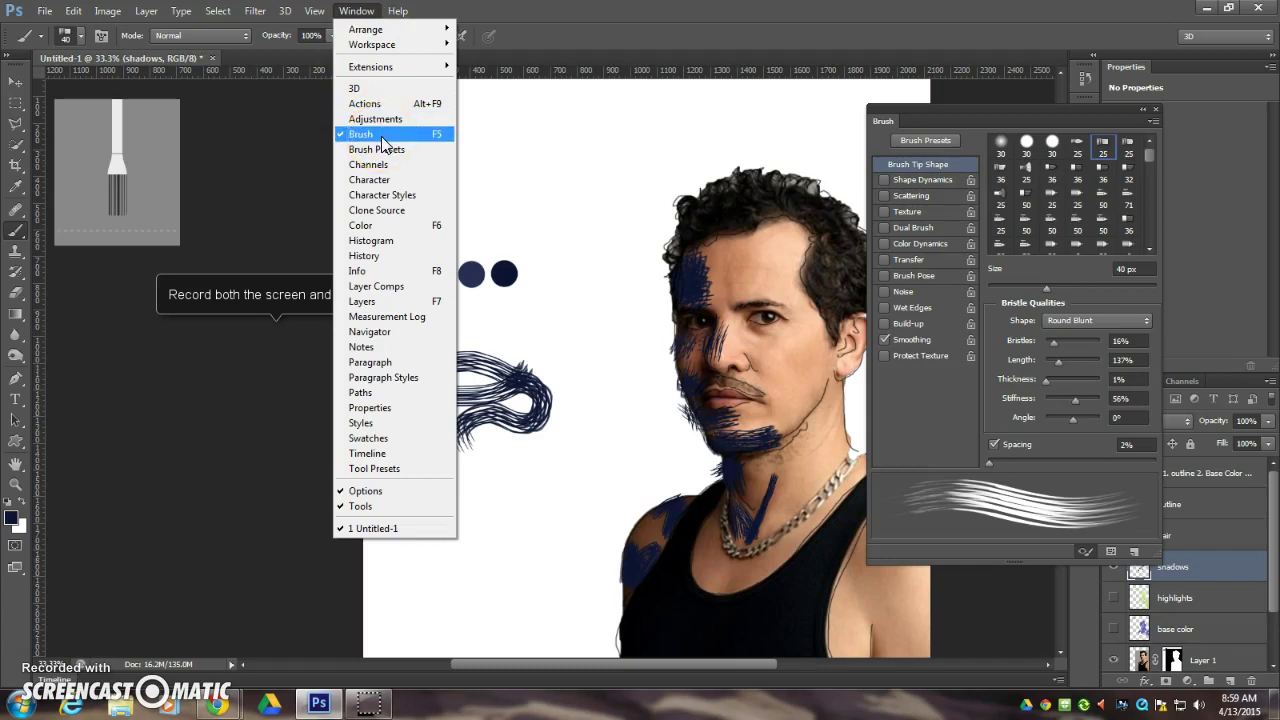
click(383, 146)
click(358, 12)
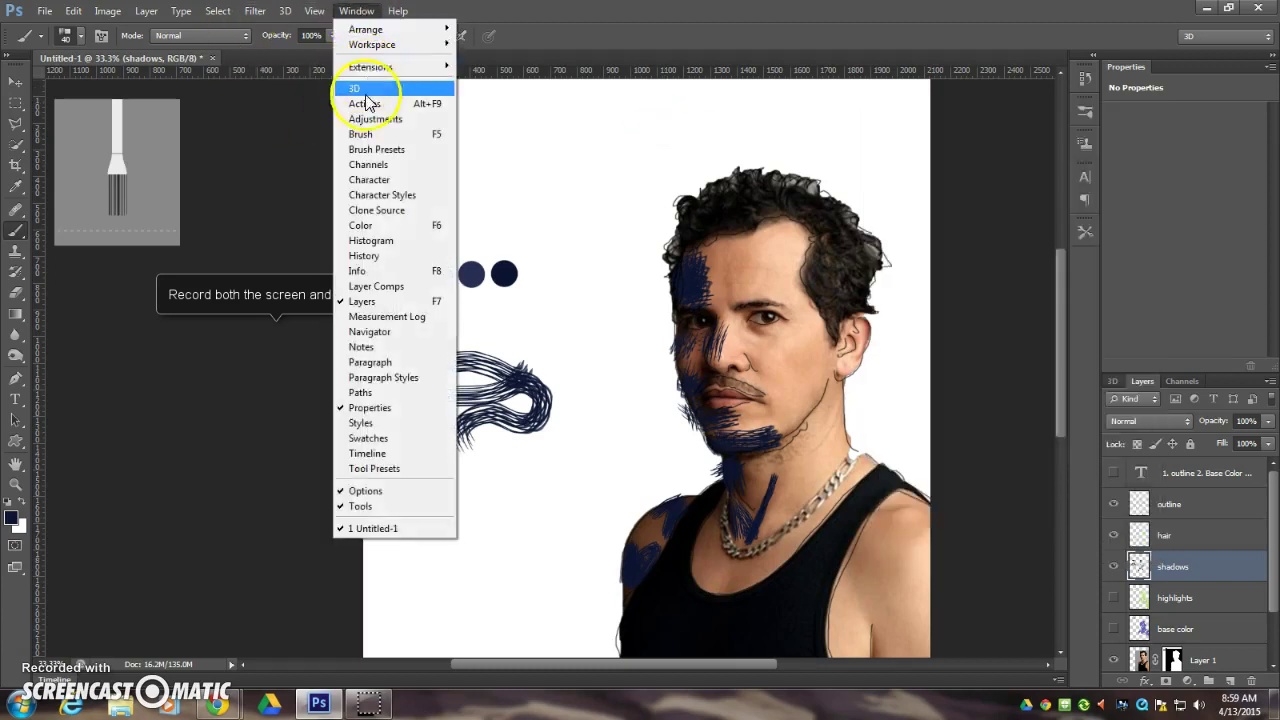
click(375, 132)
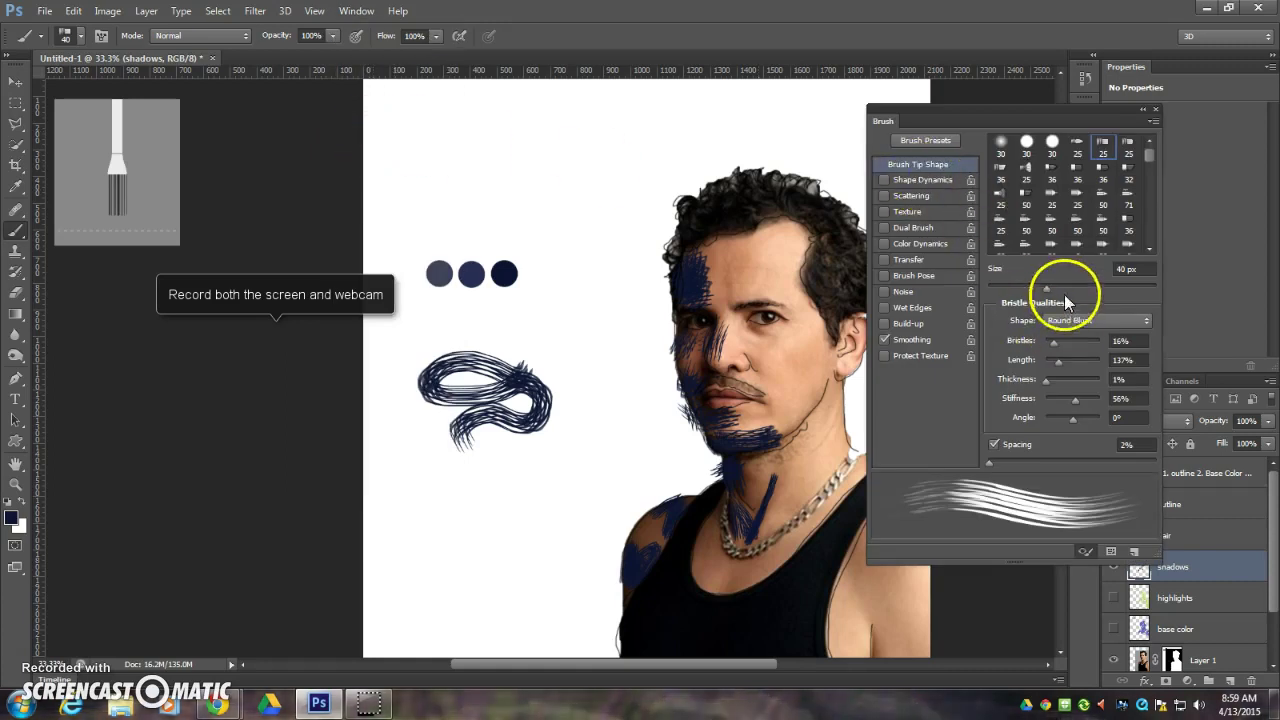
mouse_move(1055, 343)
mouse_down()
mouse_move(1097, 362)
mouse_move(1038, 368)
mouse_move(1077, 382)
mouse_move(1040, 386)
mouse_move(1090, 400)
mouse_move(1050, 402)
mouse_move(1075, 402)
mouse_move(1049, 422)
mouse_move(1086, 422)
mouse_move(992, 466)
mouse_up()
click(1061, 362)
click(1047, 379)
Step: Zoom in and paint navy strokes beside the nose and across the forehead, then shrink the brush to 20 px
drag(712, 362, 706, 336)
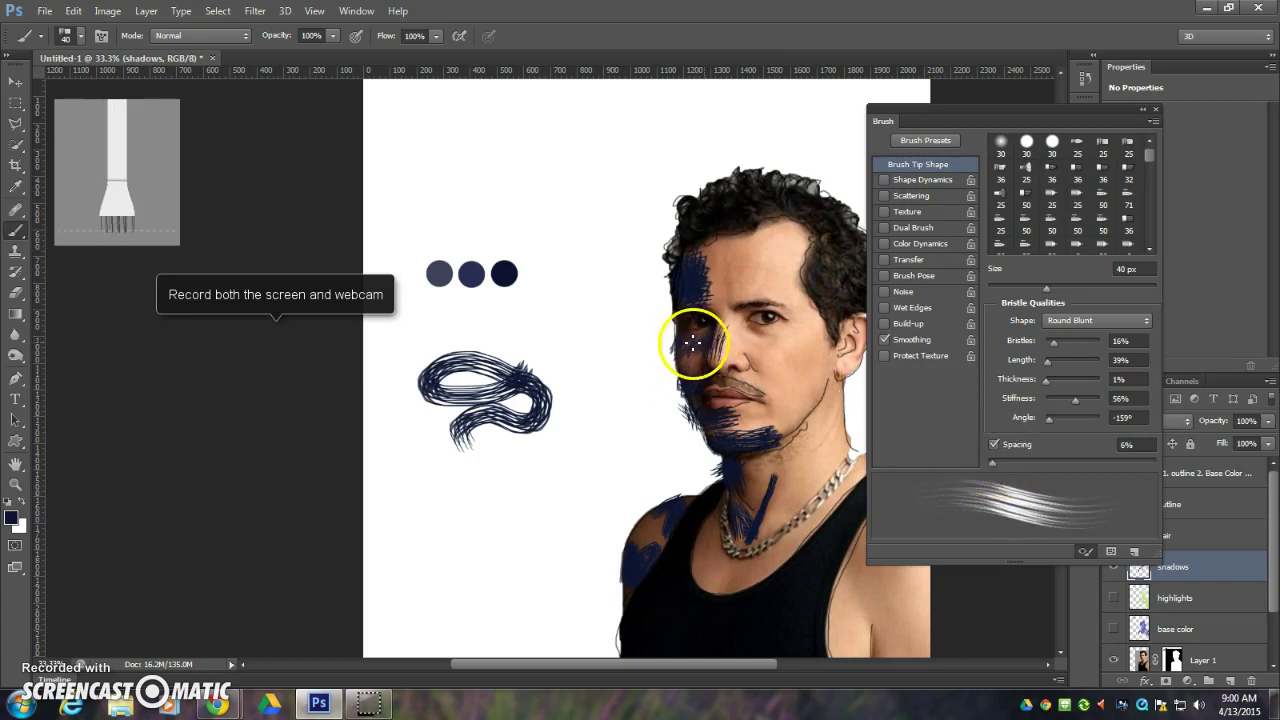
key(ctrl+plus)
key(ctrl+plus)
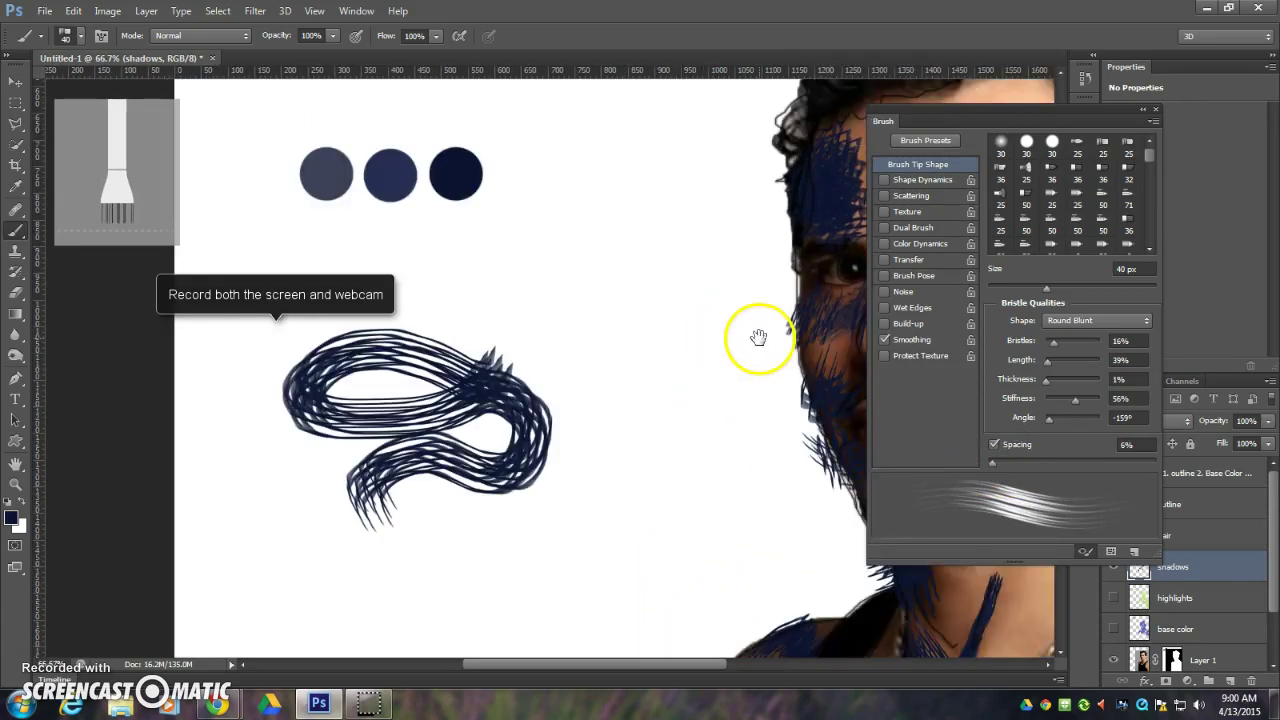
drag(757, 337, 540, 392)
mouse_move(626, 186)
mouse_down()
mouse_move(670, 225)
mouse_move(630, 267)
mouse_move(651, 279)
mouse_move(718, 150)
mouse_move(649, 202)
mouse_move(660, 226)
mouse_move(705, 235)
mouse_move(657, 272)
mouse_move(671, 312)
mouse_move(632, 266)
mouse_move(594, 275)
mouse_move(663, 360)
mouse_up()
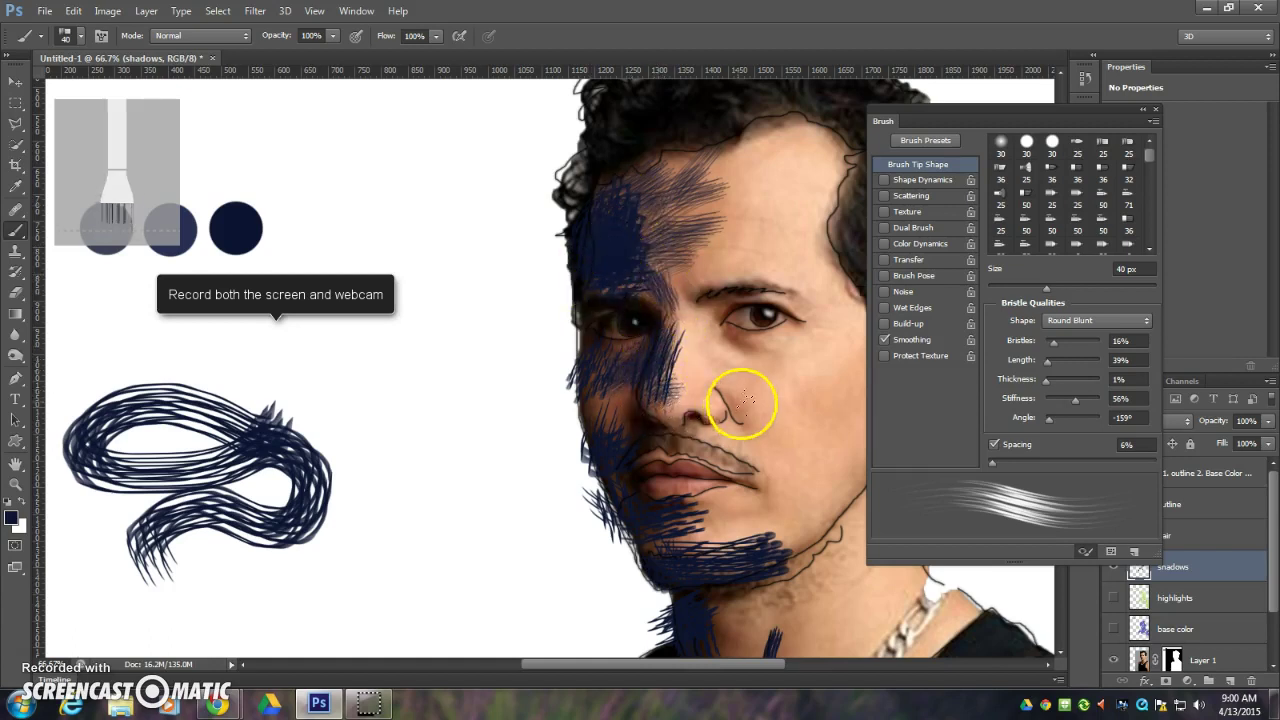
mouse_move(740, 402)
mouse_down()
mouse_move(721, 376)
mouse_move(730, 334)
mouse_move(746, 345)
mouse_move(732, 331)
mouse_move(742, 338)
mouse_up()
key(bracketleft)
key(bracketleft)
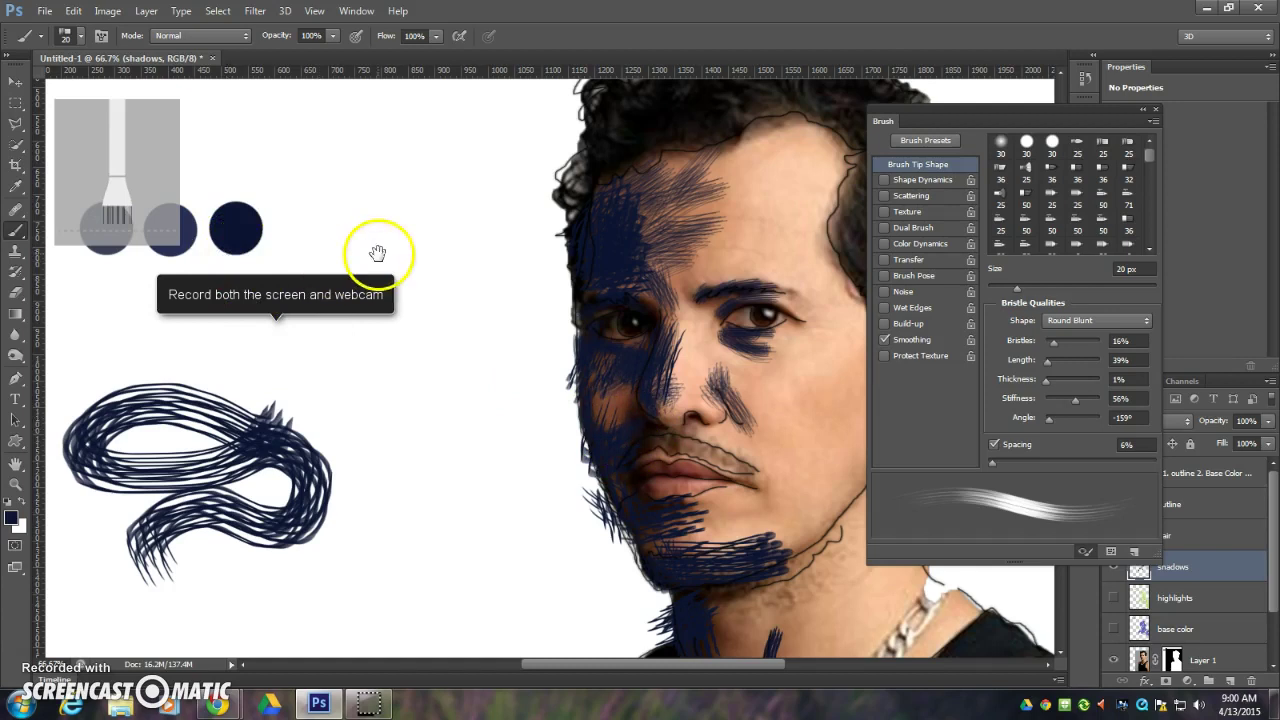
Step: Pick the middle navy swatch and shade the lips and chin, undoing unwanted strokes
mouse_move(380, 251)
mouse_down()
mouse_move(480, 269)
mouse_move(486, 257)
mouse_move(462, 238)
mouse_up()
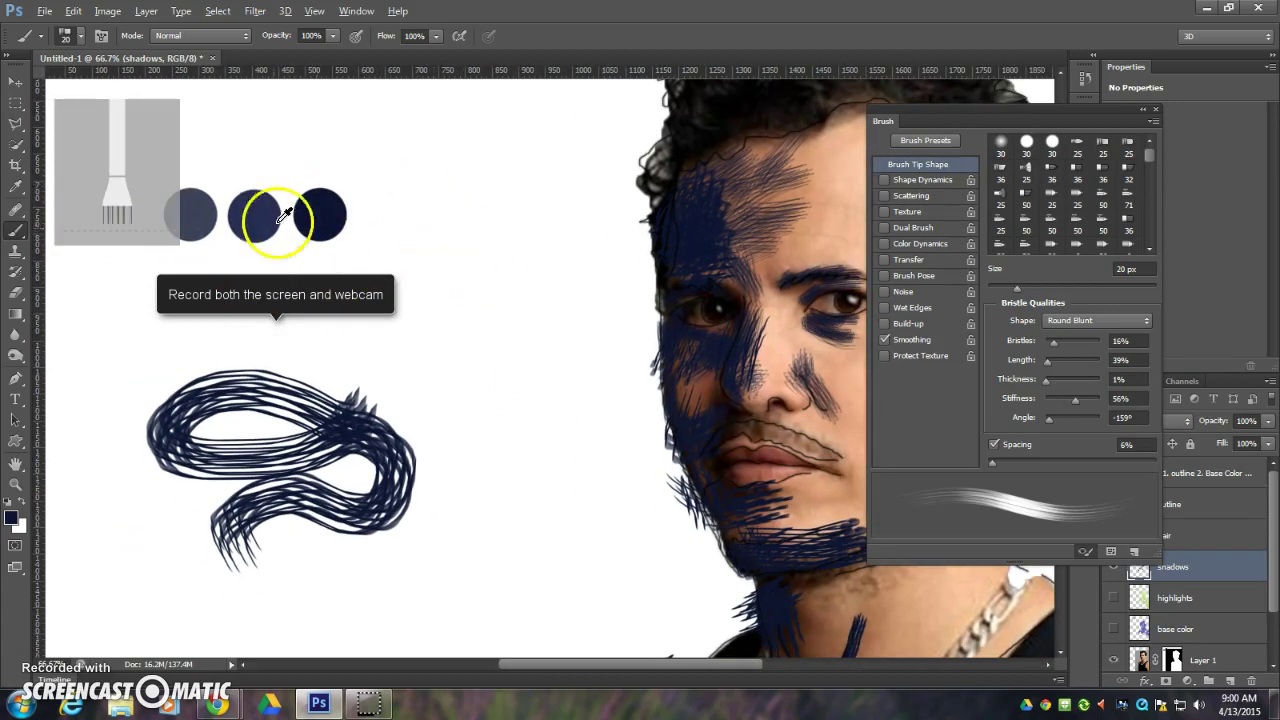
alt+click(260, 211)
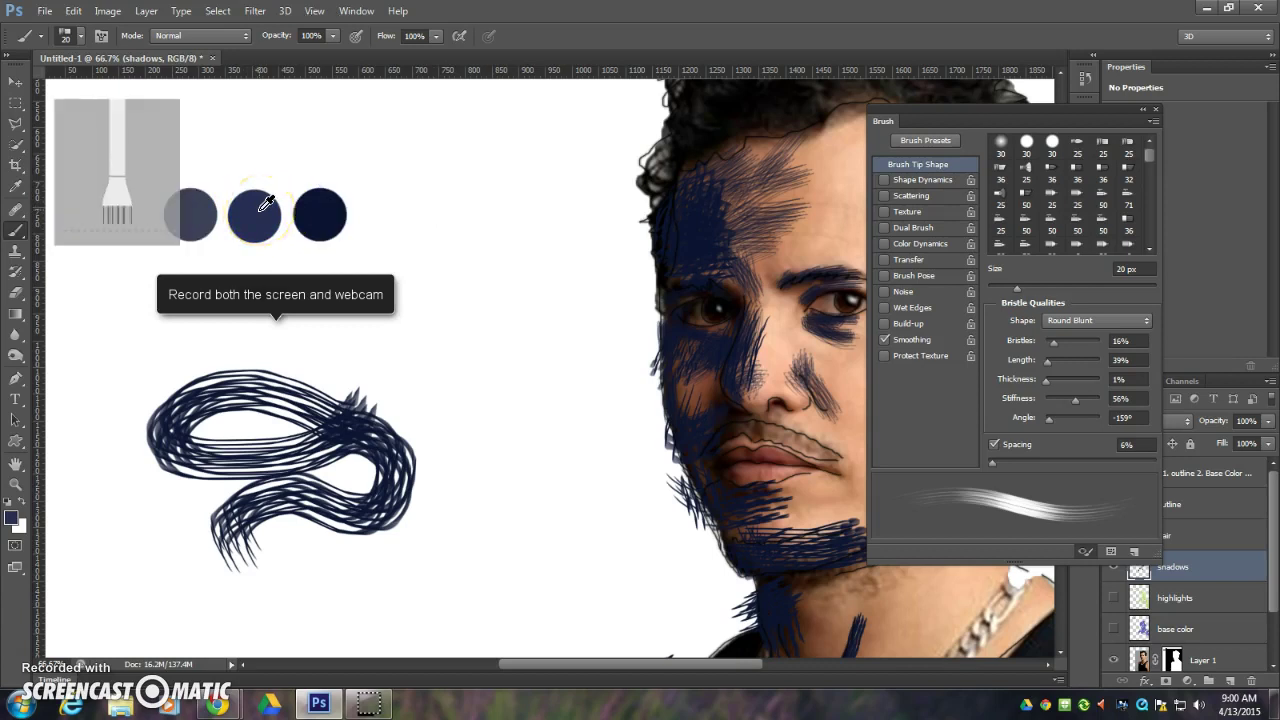
drag(617, 421, 460, 296)
mouse_move(565, 385)
mouse_down()
mouse_move(636, 392)
mouse_move(564, 394)
mouse_move(609, 414)
mouse_move(574, 412)
mouse_move(569, 380)
mouse_move(630, 380)
mouse_up()
key(ctrl+z)
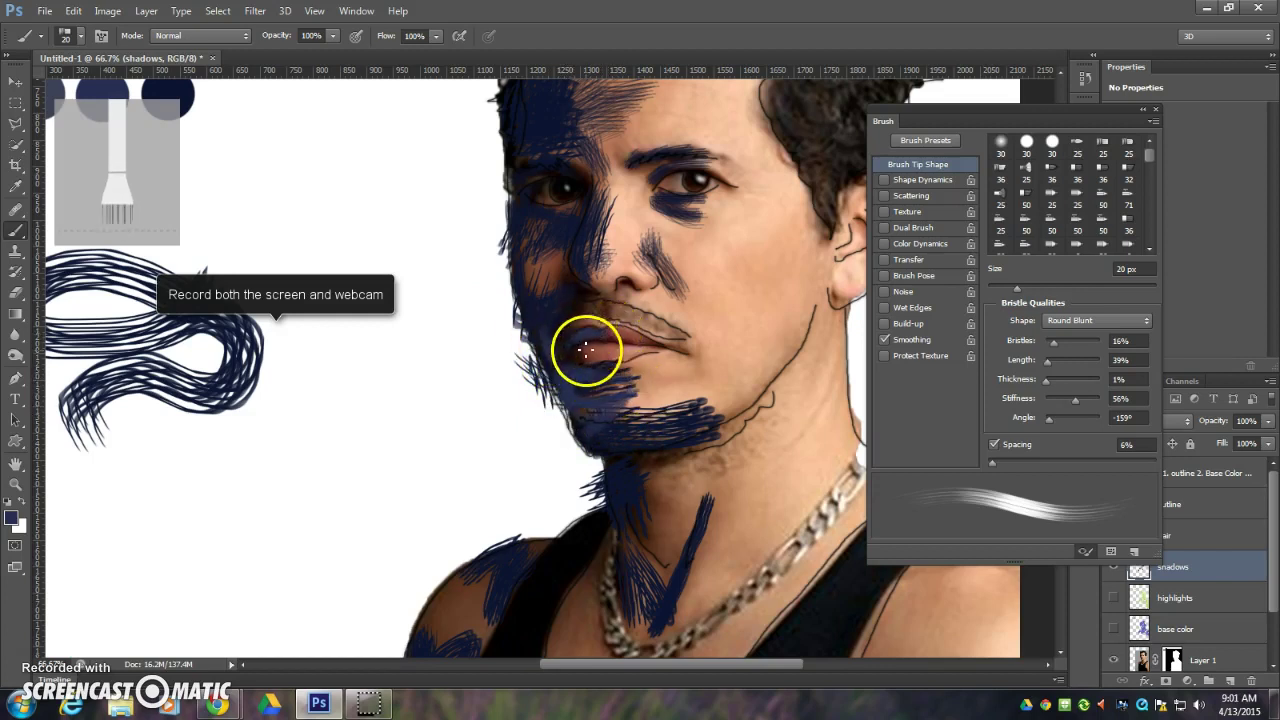
drag(580, 349, 609, 363)
key(ctrl+z)
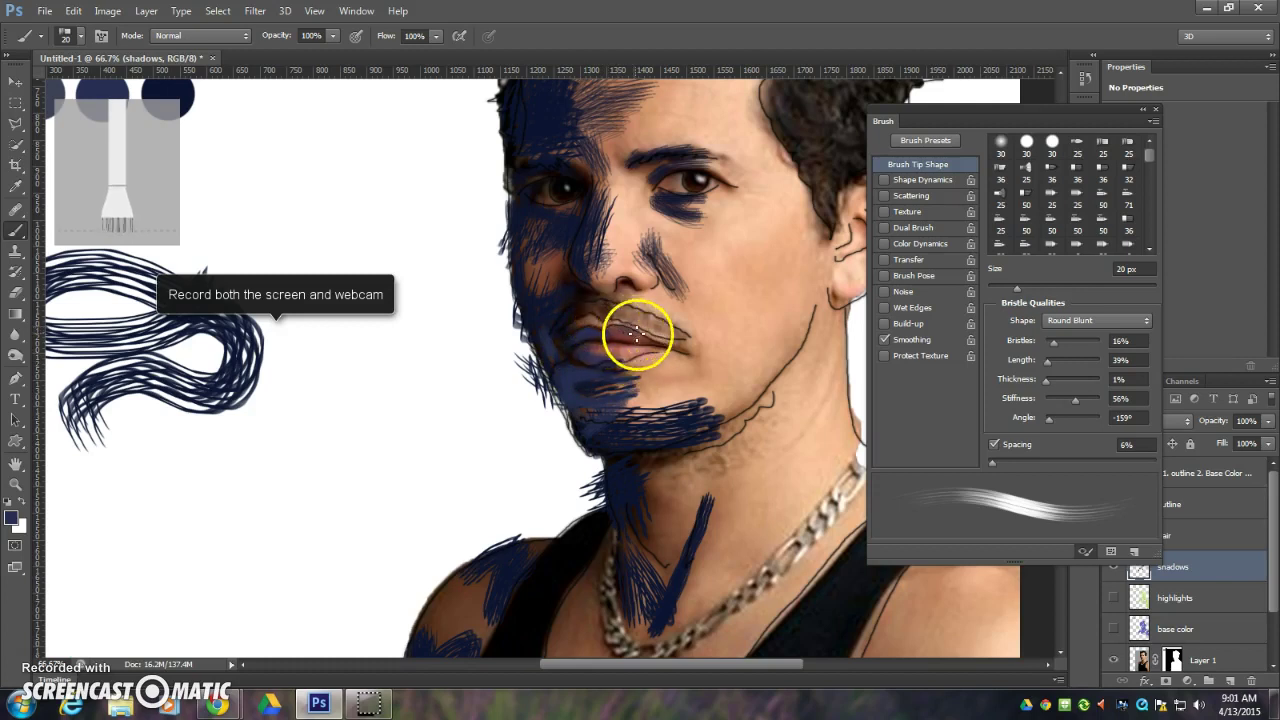
mouse_move(555, 326)
mouse_down()
mouse_move(618, 302)
mouse_move(653, 330)
mouse_up()
key(ctrl+z)
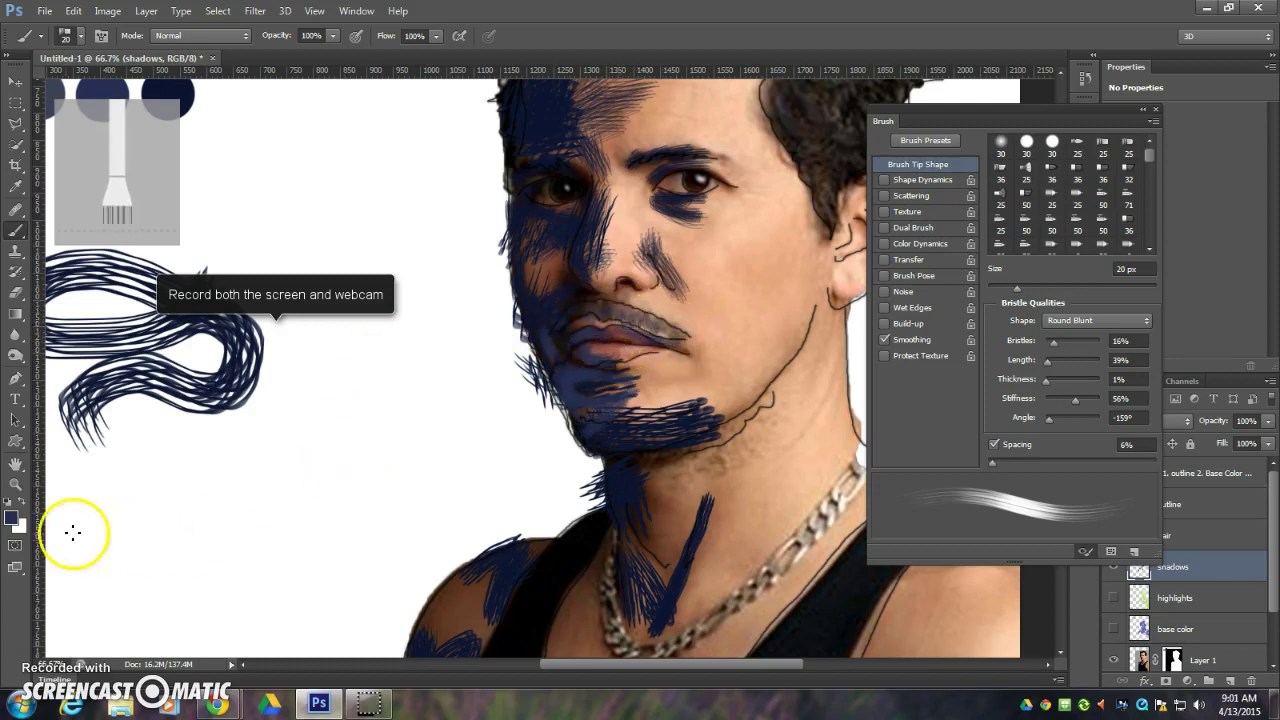
mouse_move(657, 330)
mouse_down()
mouse_move(614, 297)
mouse_move(668, 323)
mouse_move(602, 305)
mouse_up()
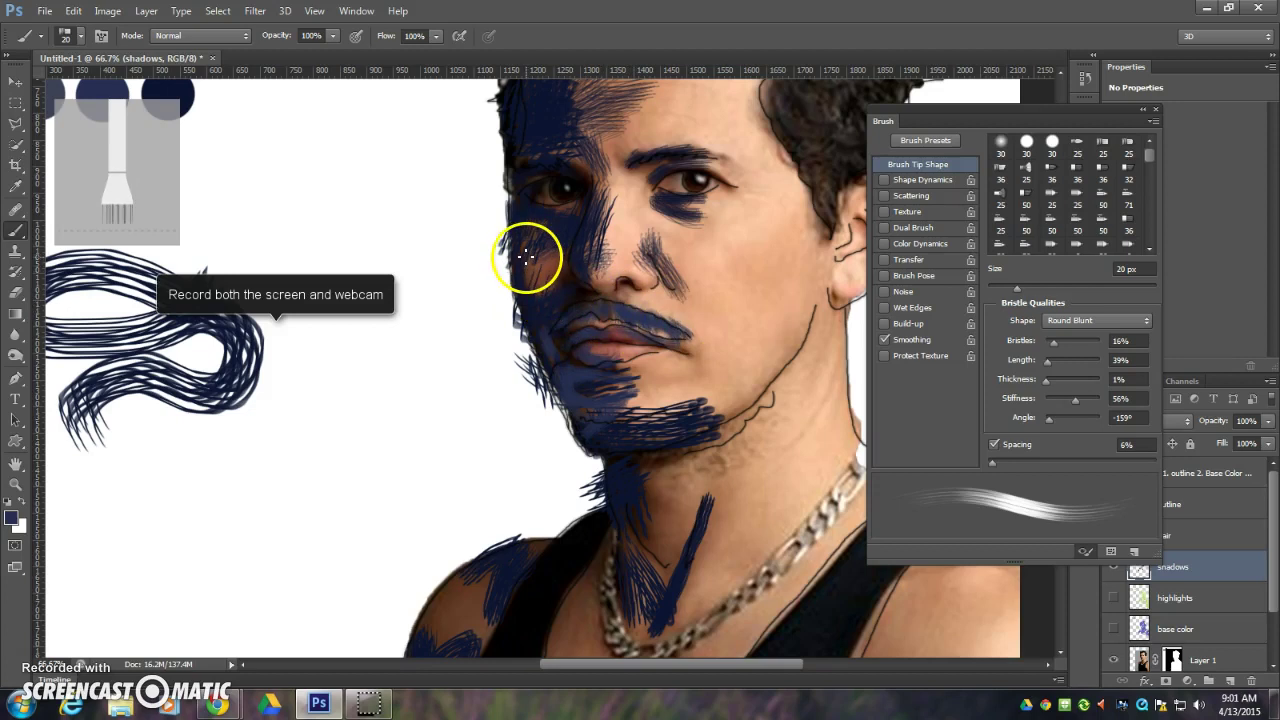
Step: Enlarge the brush to 50 px and shade the cheeks and side of the nose in navy
key(bracketright)
key(bracketright)
key(bracketright)
key(bracketright)
key(bracketright)
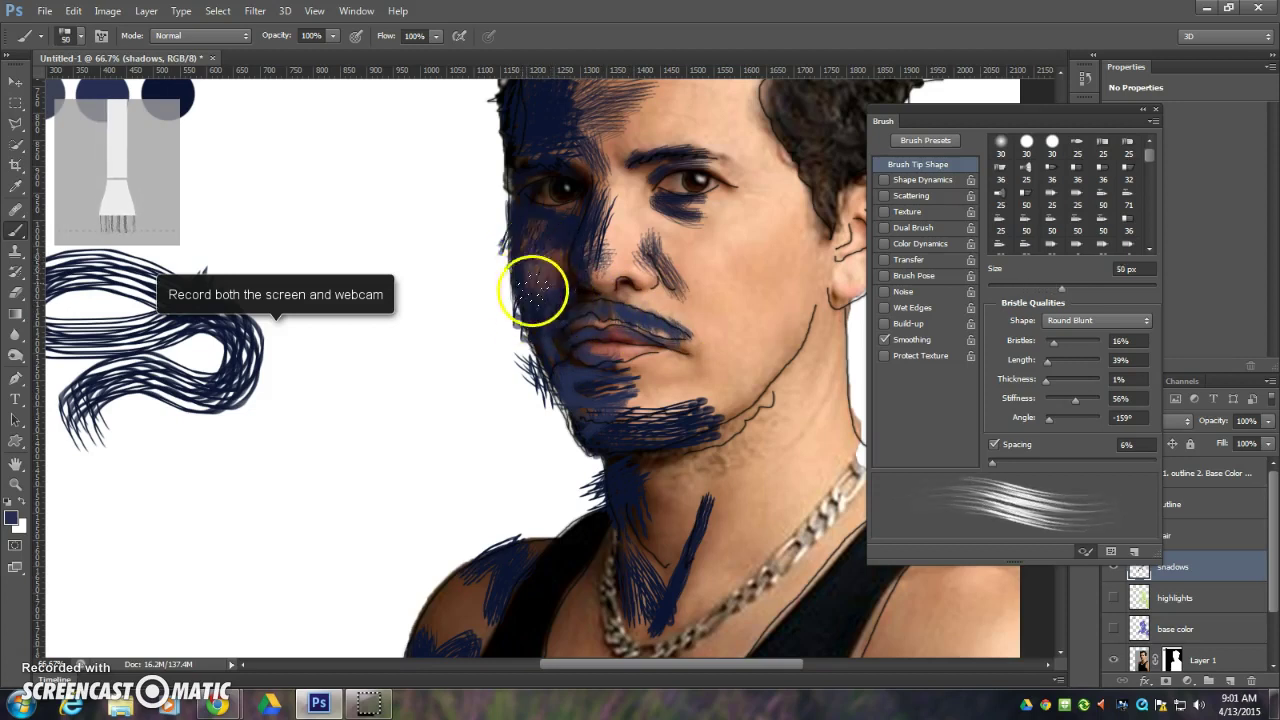
key(bracketright)
mouse_move(537, 283)
mouse_down()
mouse_move(530, 230)
mouse_move(563, 237)
mouse_up()
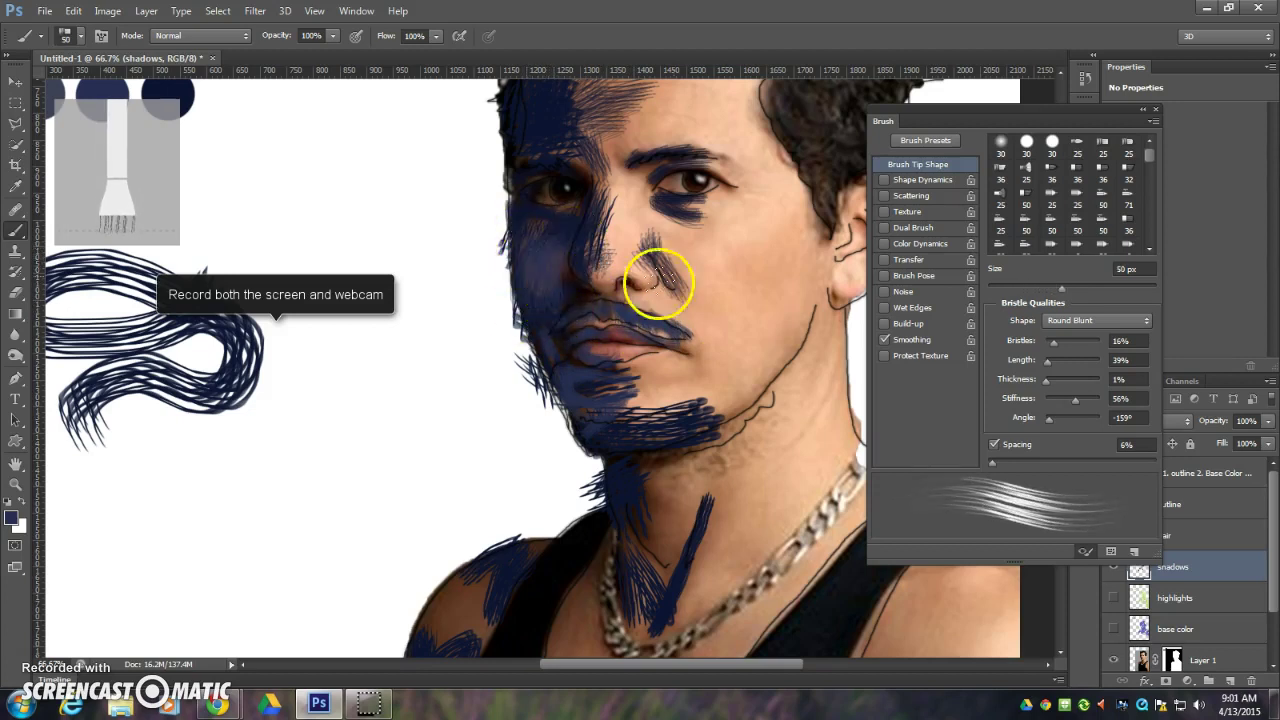
mouse_move(667, 255)
mouse_down()
mouse_move(694, 296)
mouse_move(657, 239)
mouse_move(709, 316)
mouse_move(734, 301)
mouse_move(774, 323)
mouse_move(782, 358)
mouse_move(800, 361)
mouse_move(674, 459)
mouse_move(742, 435)
mouse_move(695, 483)
mouse_move(746, 446)
mouse_move(787, 380)
mouse_move(733, 458)
mouse_move(768, 445)
mouse_move(715, 513)
mouse_move(659, 452)
mouse_move(625, 559)
mouse_move(666, 551)
mouse_move(634, 541)
mouse_move(655, 601)
mouse_move(646, 625)
mouse_move(634, 623)
mouse_move(640, 383)
mouse_move(606, 470)
mouse_move(589, 470)
mouse_move(612, 491)
mouse_move(657, 463)
mouse_move(648, 521)
mouse_move(716, 484)
mouse_move(736, 495)
mouse_move(710, 496)
mouse_move(615, 393)
mouse_move(594, 436)
mouse_move(630, 543)
mouse_move(618, 389)
mouse_move(587, 474)
mouse_move(598, 505)
mouse_move(564, 399)
mouse_move(547, 386)
mouse_move(516, 398)
mouse_move(551, 358)
mouse_move(482, 425)
mouse_move(507, 394)
mouse_move(483, 461)
mouse_move(560, 357)
mouse_up()
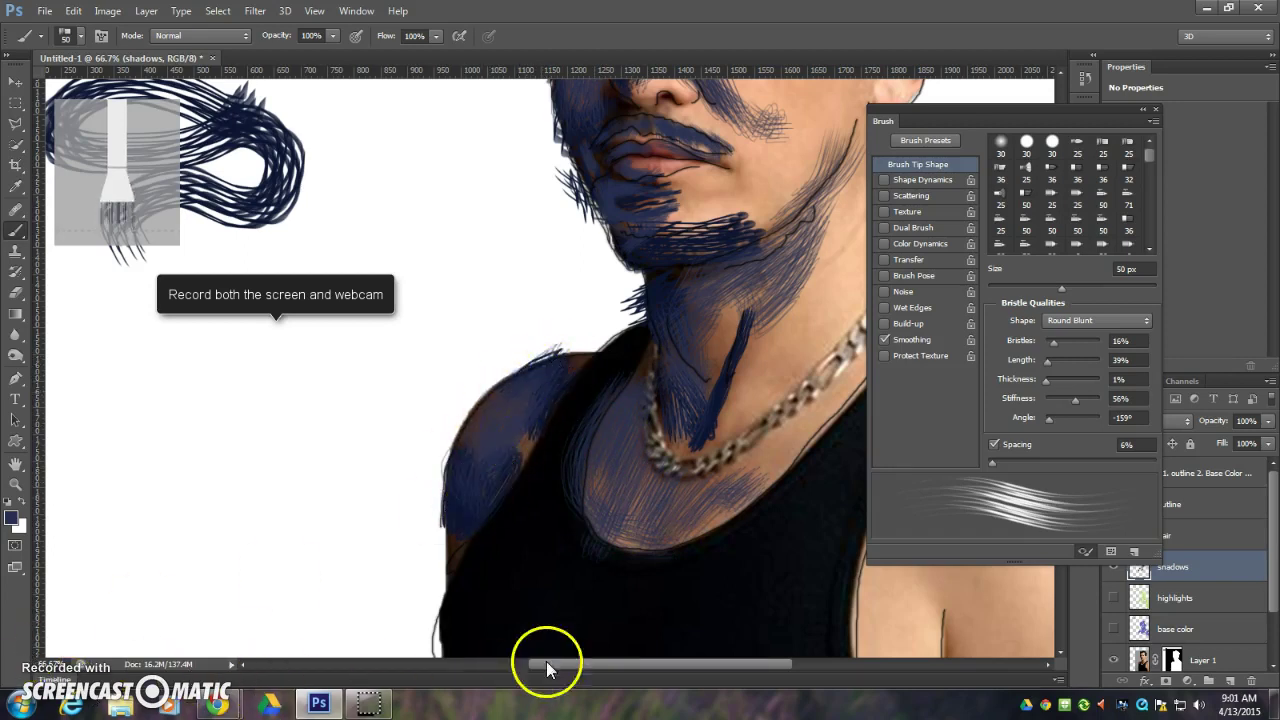
Step: Hatch navy shadow down the right shoulder and upper arm
drag(571, 586, 297, 563)
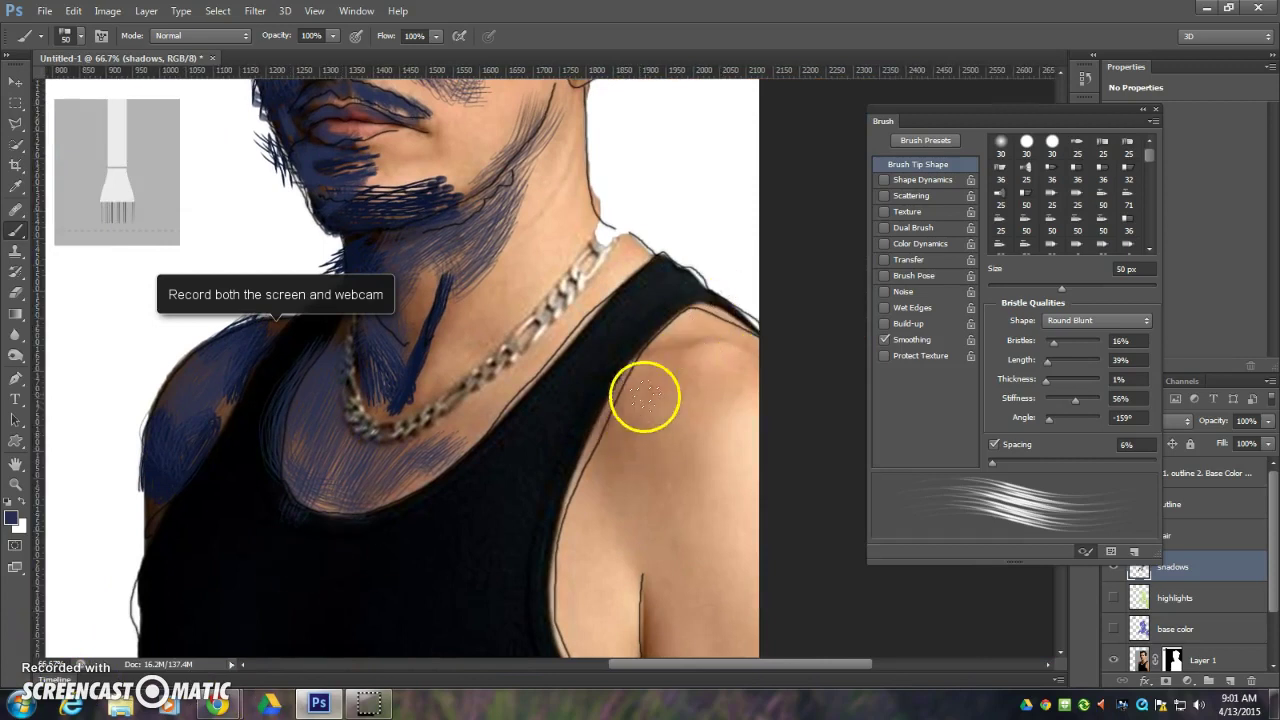
mouse_move(645, 394)
mouse_down()
mouse_move(607, 544)
mouse_move(653, 518)
mouse_move(670, 534)
mouse_move(648, 646)
mouse_move(686, 650)
mouse_up()
mouse_move(686, 566)
mouse_down()
mouse_move(666, 406)
mouse_move(628, 457)
mouse_move(660, 500)
mouse_up()
mouse_move(667, 630)
mouse_down()
mouse_move(674, 651)
mouse_move(660, 611)
mouse_move(664, 650)
mouse_up()
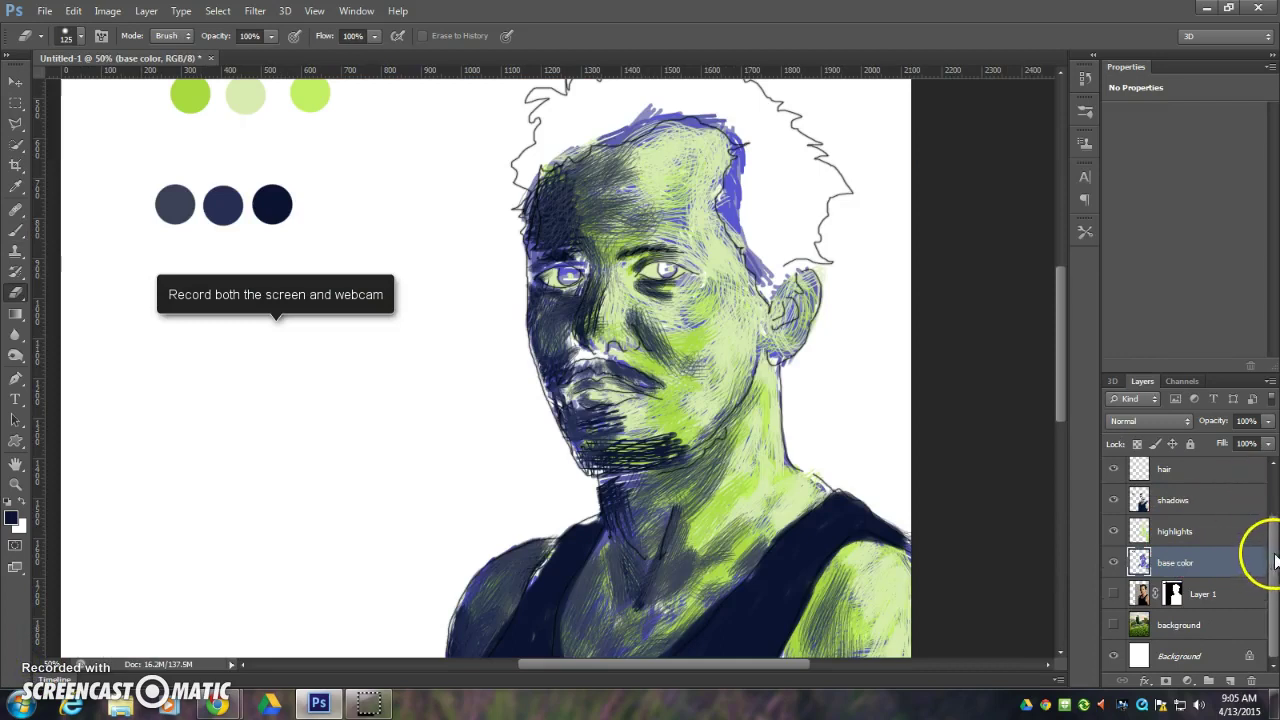
click(1214, 537)
click(1227, 510)
drag(1272, 552, 1275, 490)
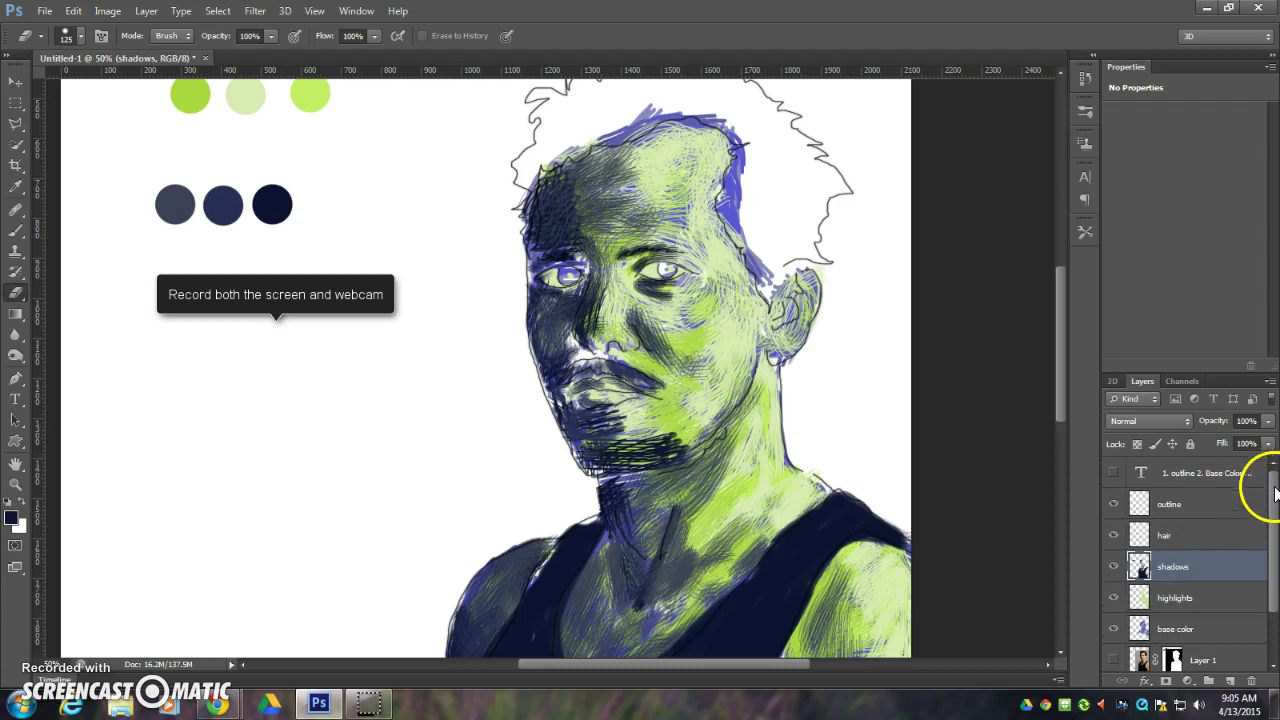
click(1114, 504)
click(1114, 505)
click(1114, 506)
click(1114, 507)
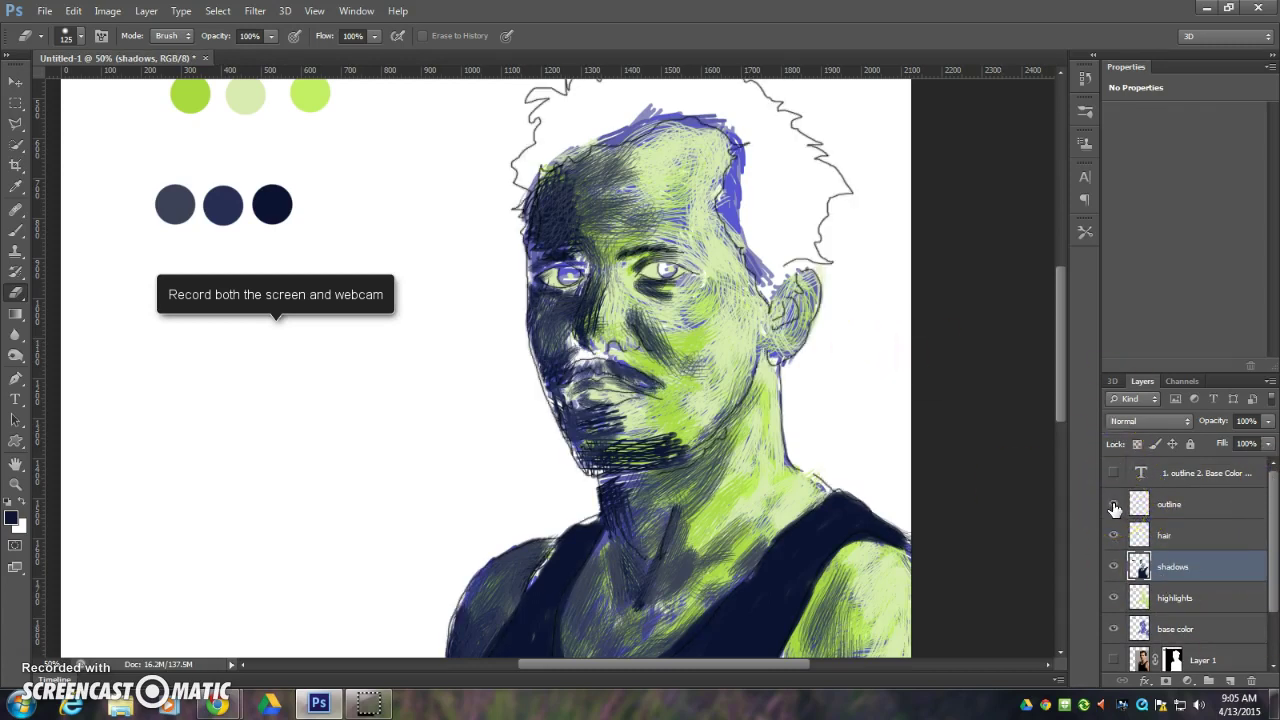
click(1114, 566)
click(1114, 567)
click(1114, 566)
click(1114, 566)
click(1113, 600)
click(1113, 600)
click(1112, 630)
click(1112, 630)
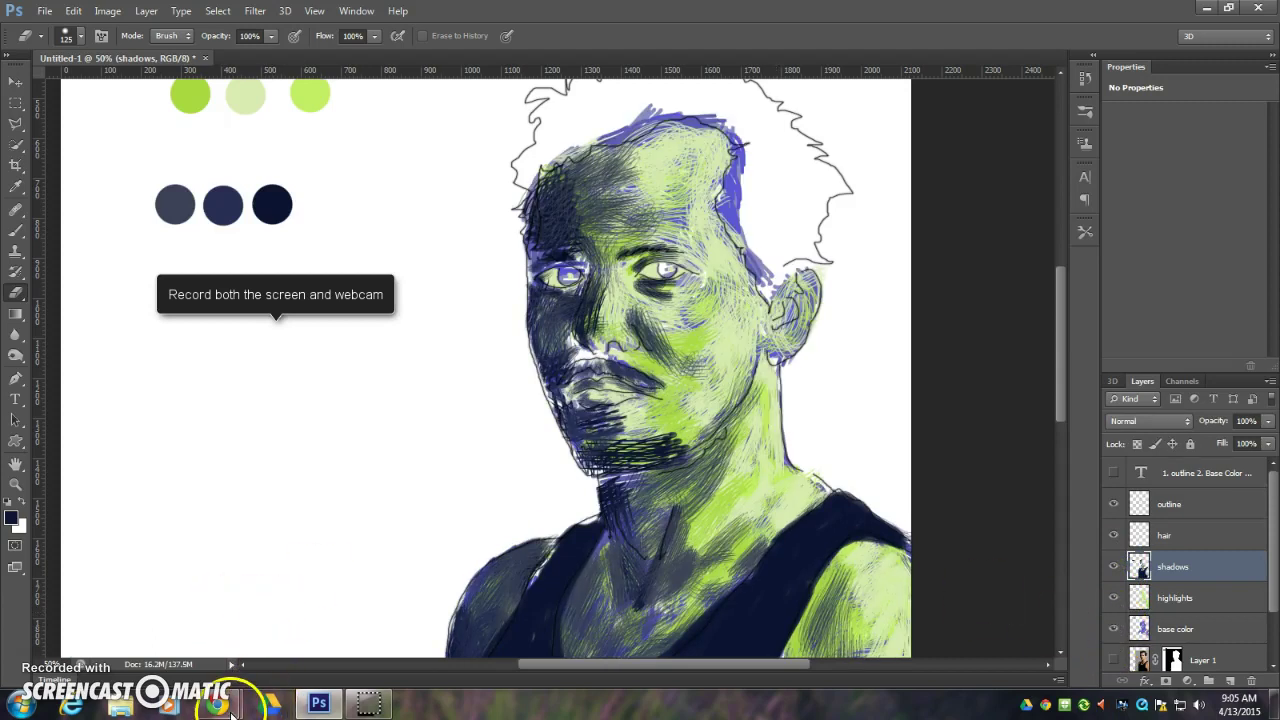
mouse_move(222, 703)
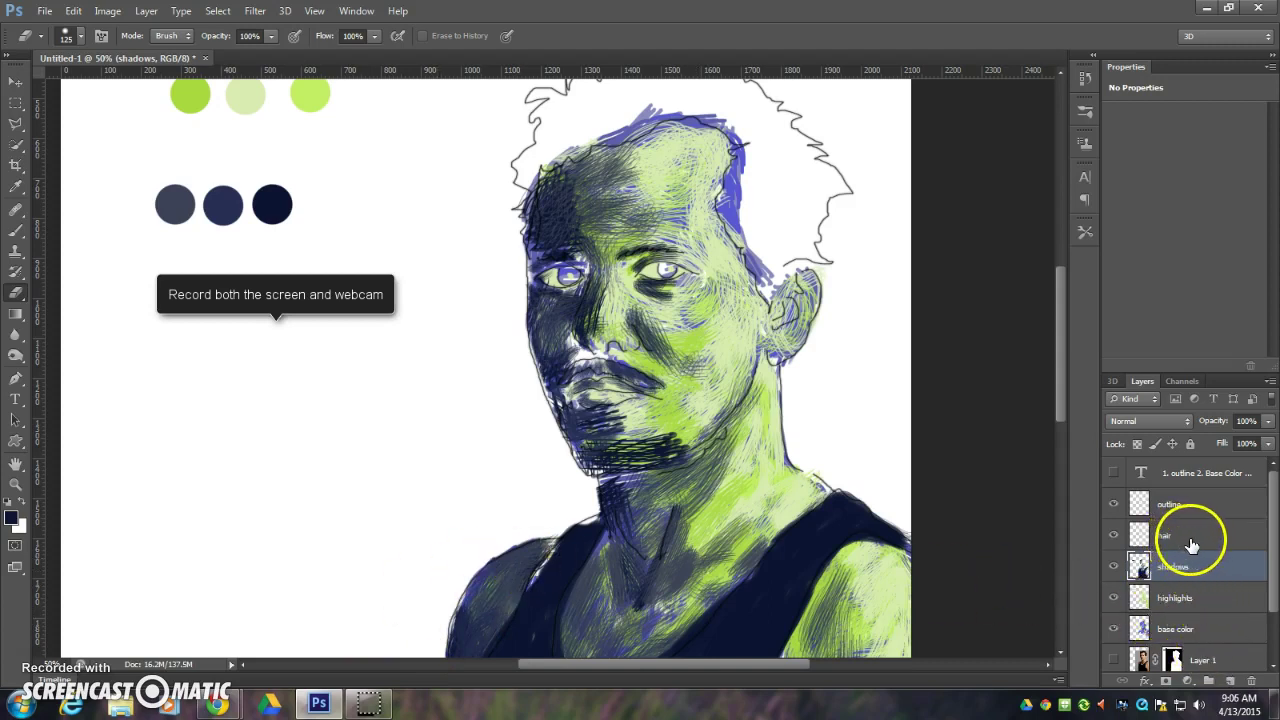
scroll(1262, 530, down, 3)
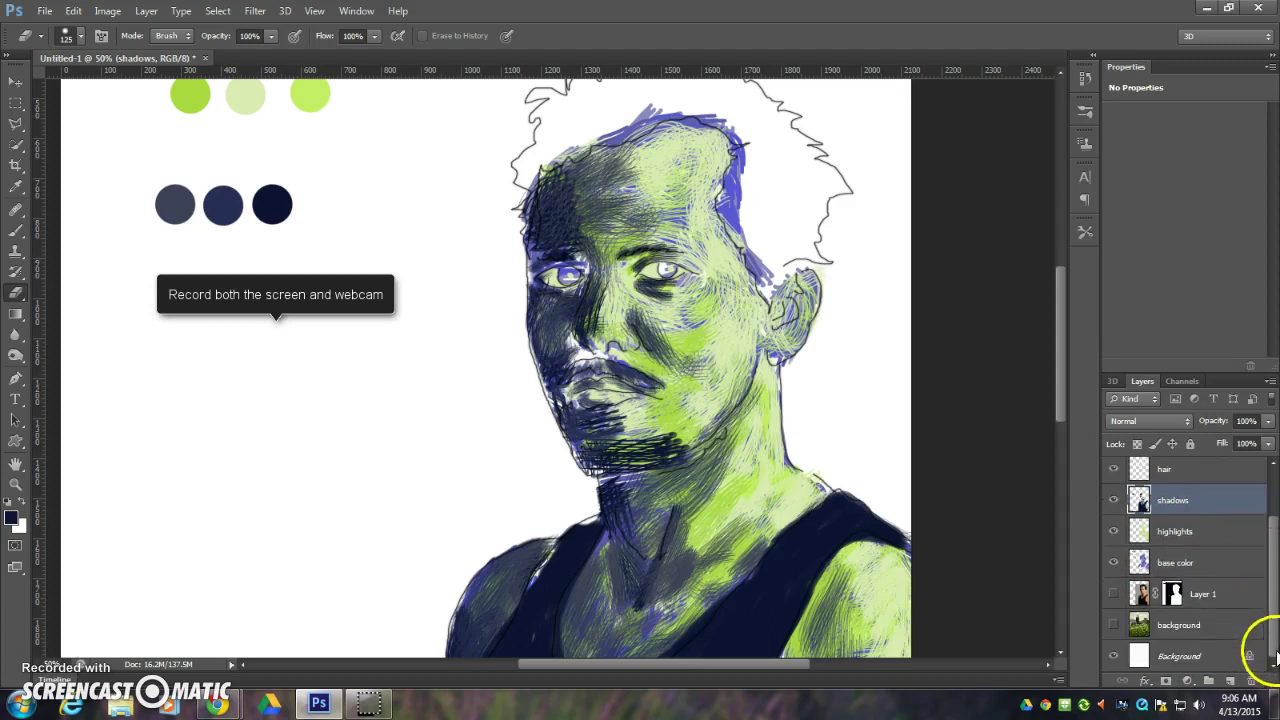
Step: Turn on the Tuscan landscape background layer so it shows behind the painted portrait
click(1114, 627)
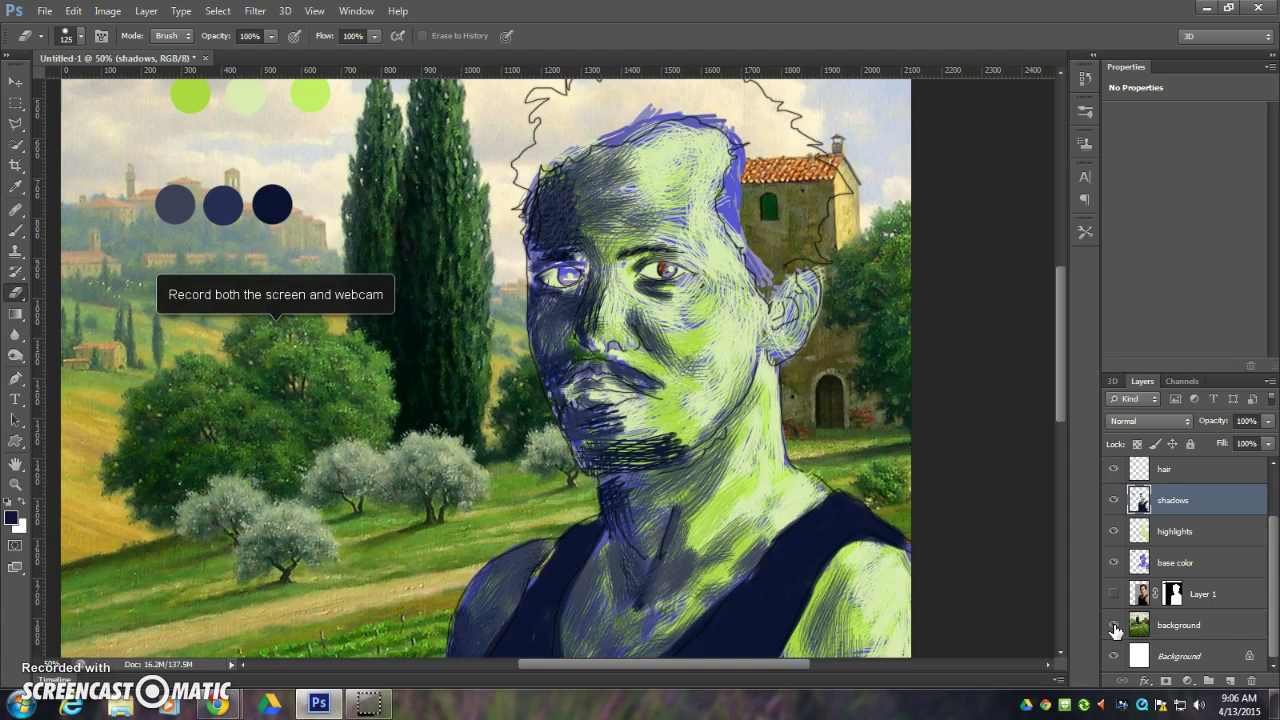
click(25, 663)
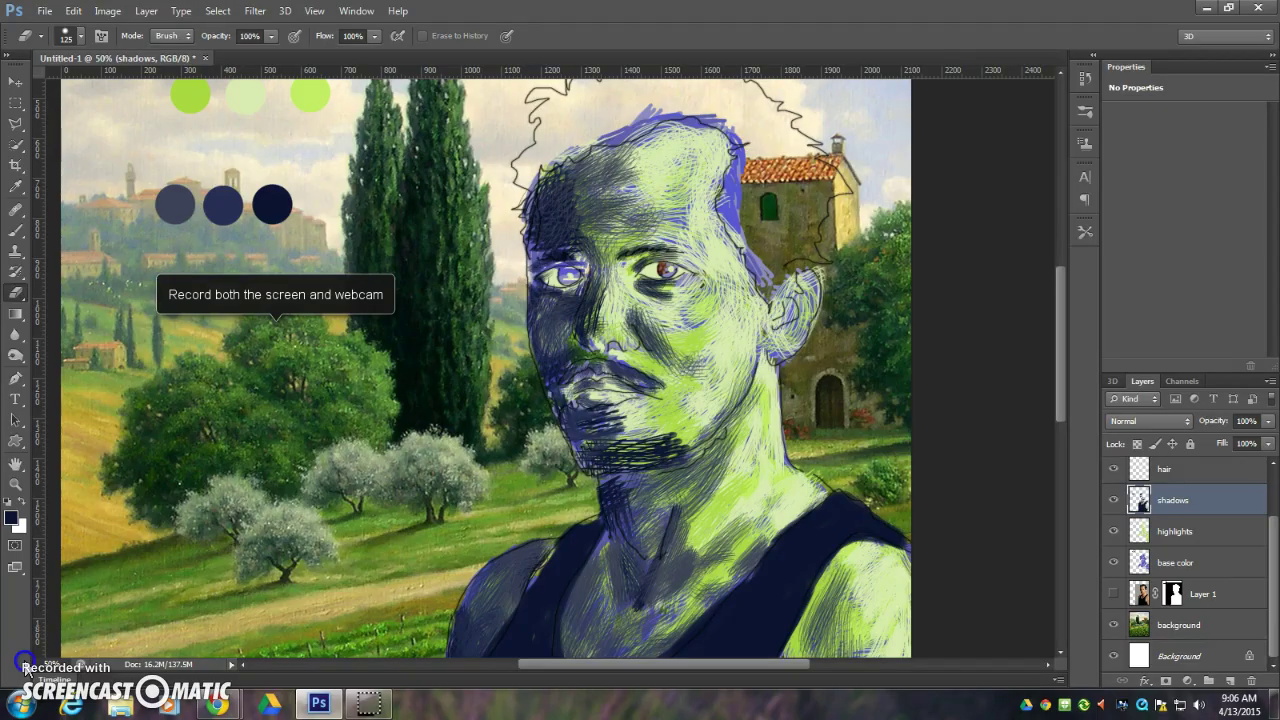